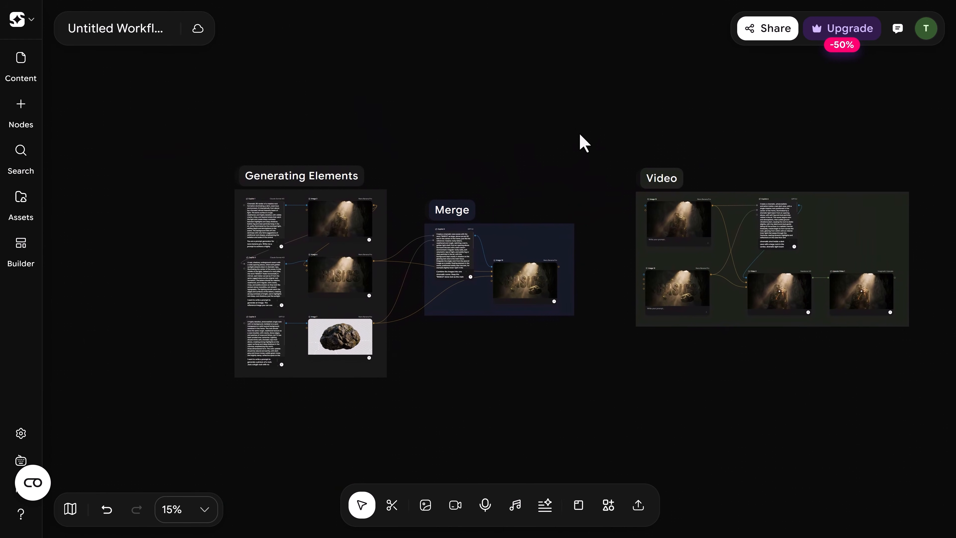
left_click_drag(580, 134, 561, 122)
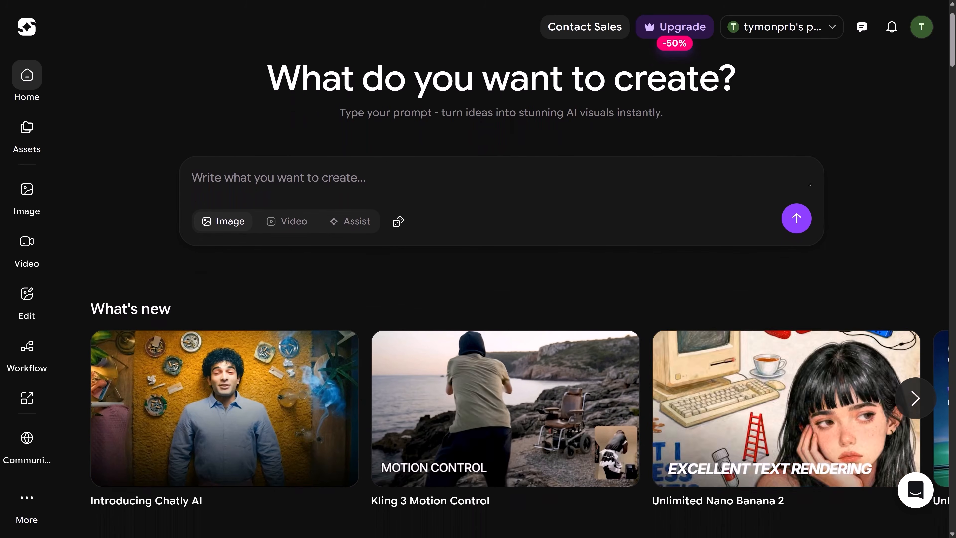
Step: Look through the Image, Video, Workflows, Edit and Legacy categories under All features on the home page
scroll(519, 301, "down", 3)
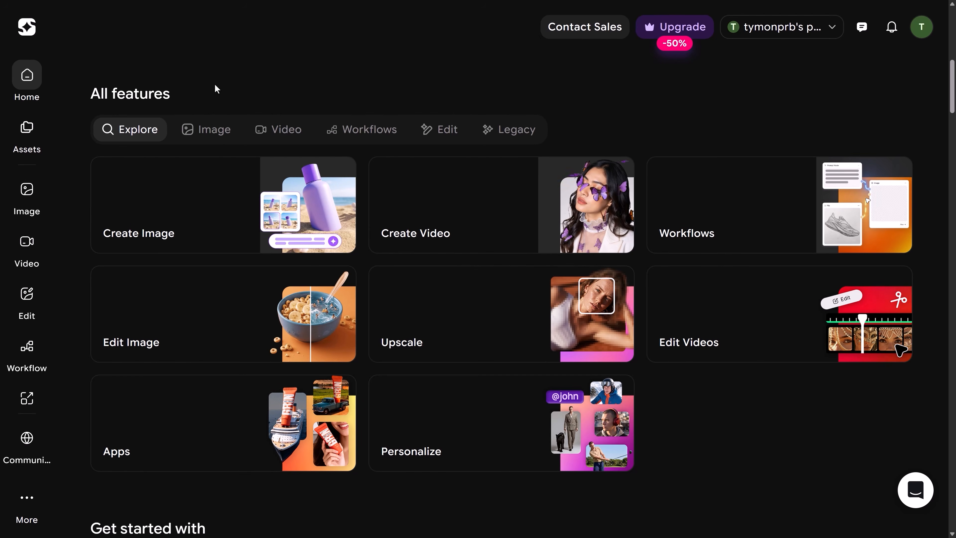
left_click(216, 143)
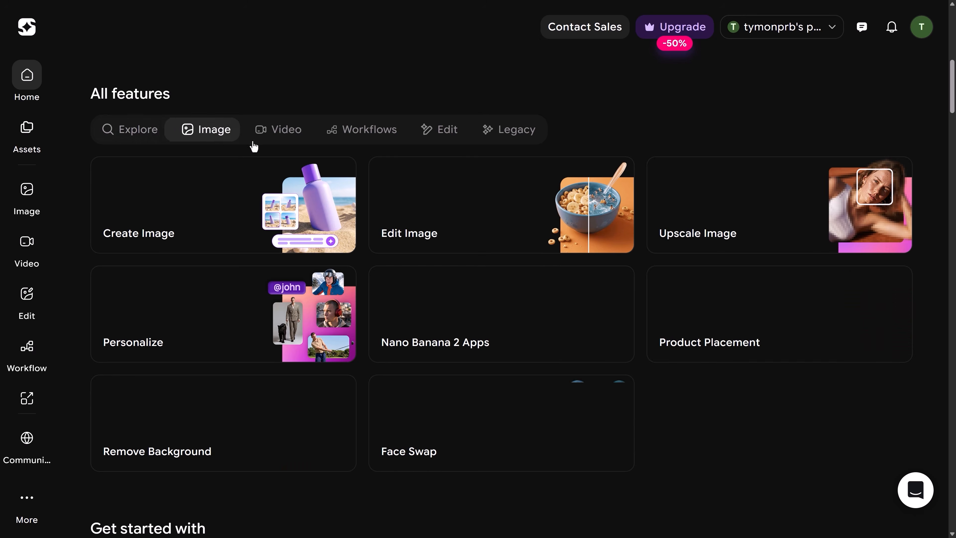
left_click(271, 144)
left_click(371, 137)
left_click(437, 140)
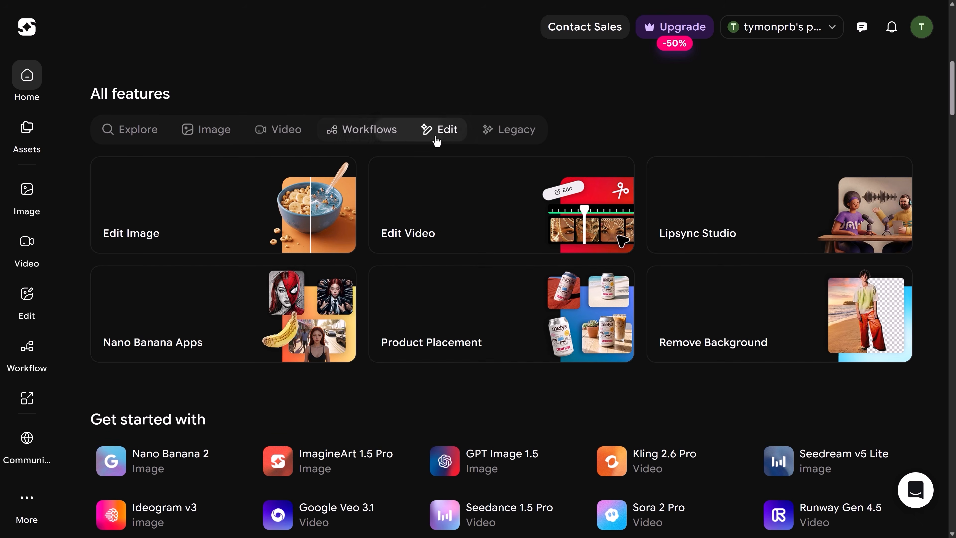
left_click(524, 140)
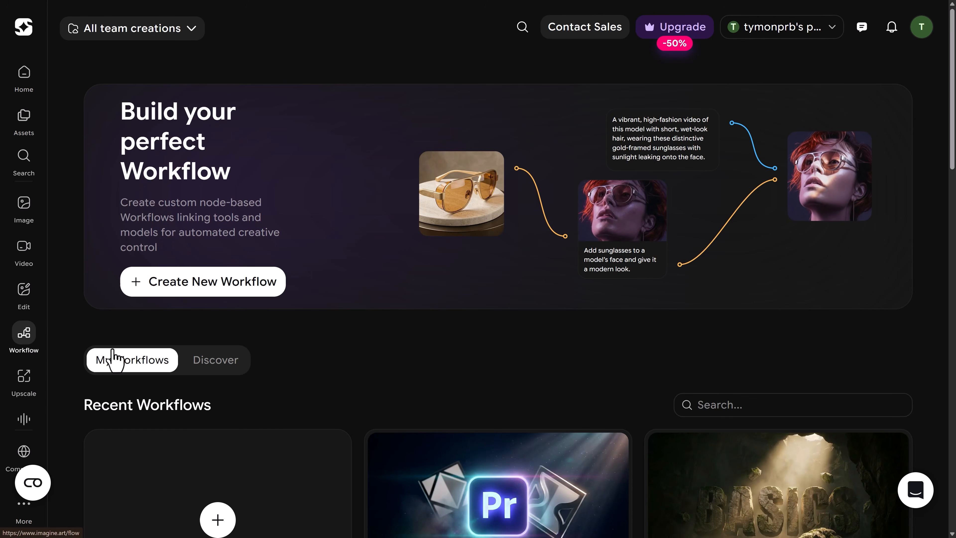
Step: Browse the recent workflows and the templates offered in the Discover section
scroll(498, 292, "down", 15)
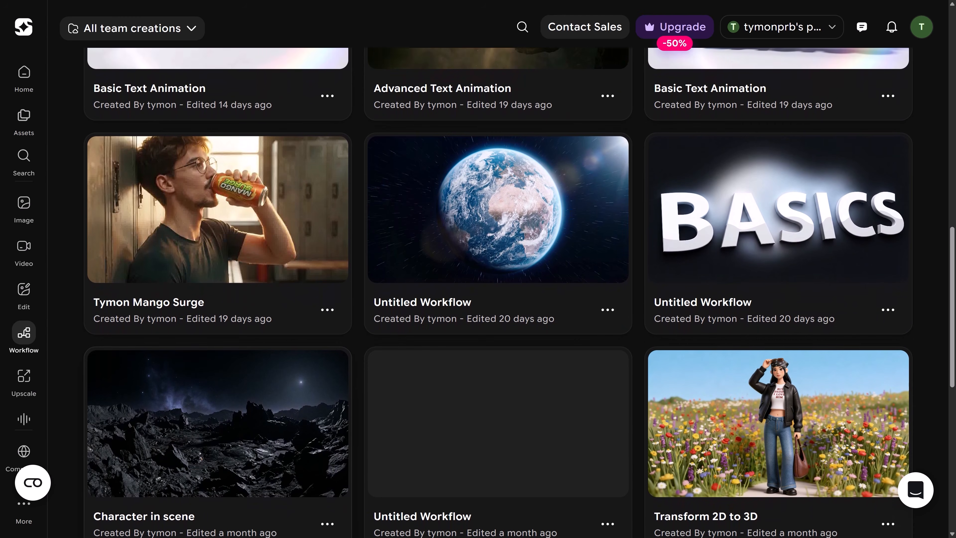
scroll(498, 292, "up", 15)
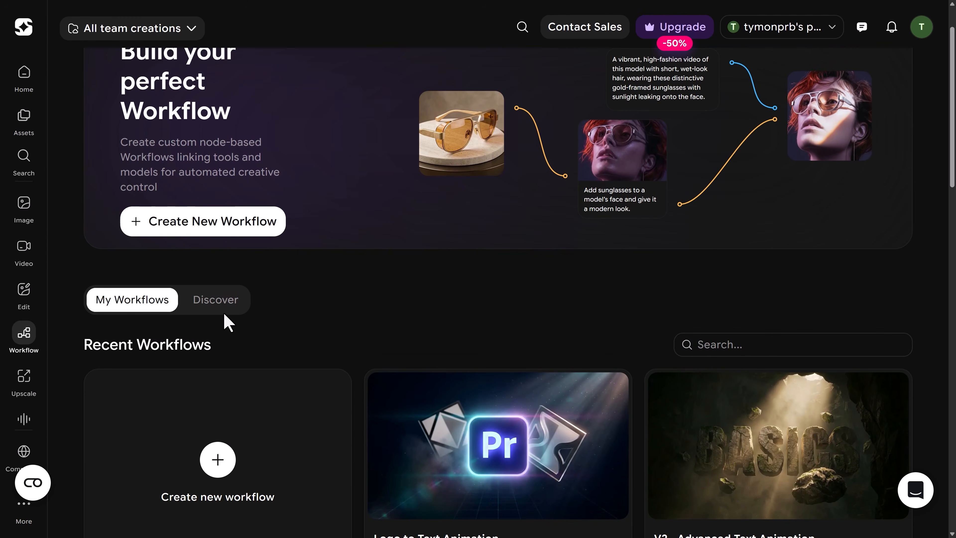
left_click(234, 309)
scroll(236, 314, "down", 10)
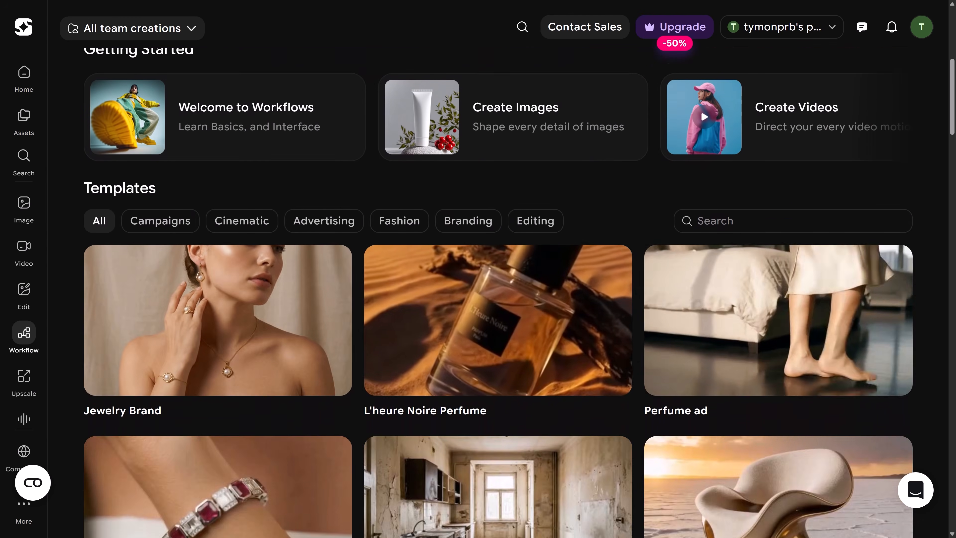
scroll(497, 292, "down", 4)
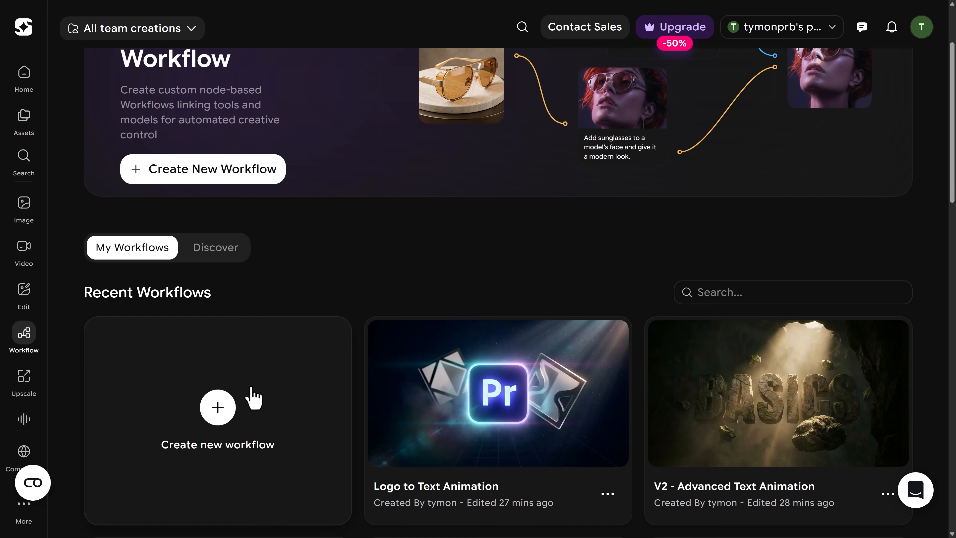
Step: Create a new workflow and place an Image node on its empty canvas
left_click(219, 407)
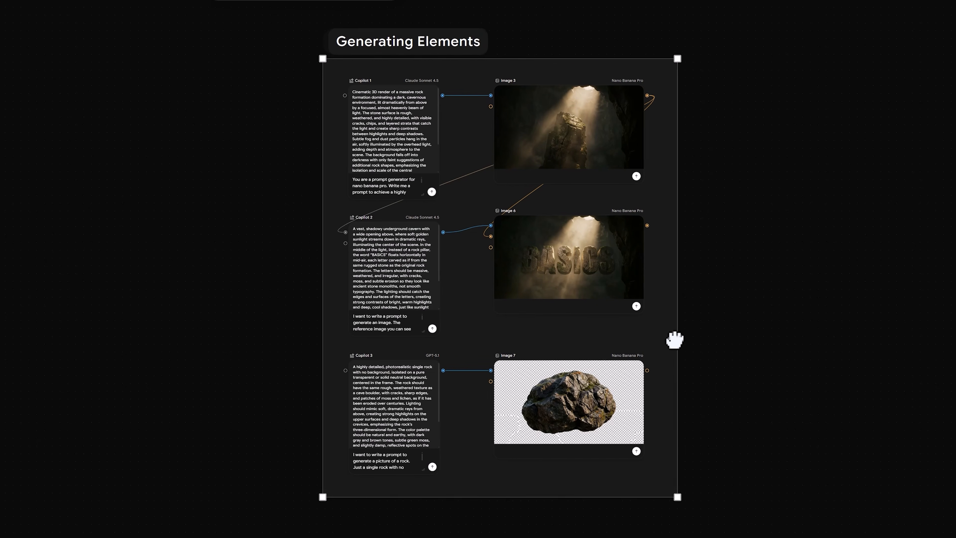
left_click_drag(672, 337, 587, 342)
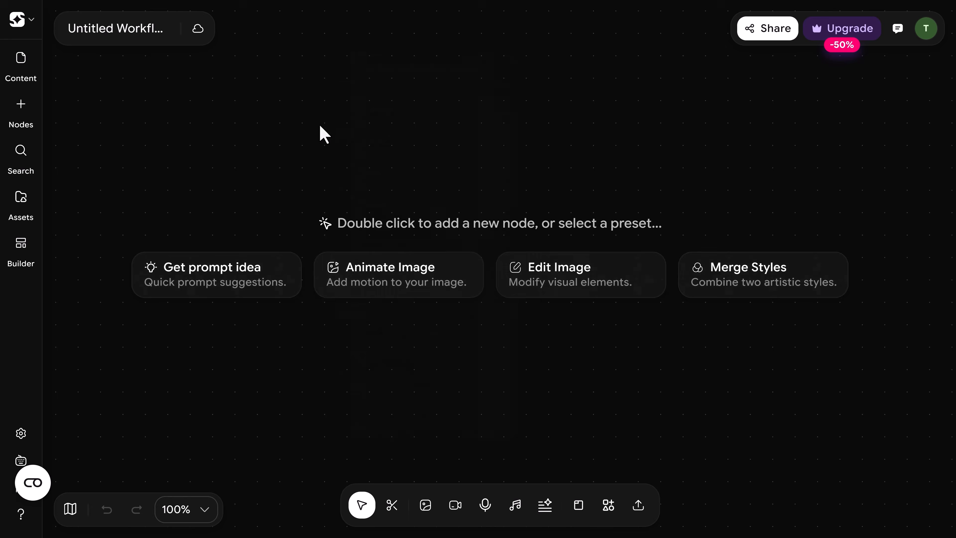
double_click(321, 127)
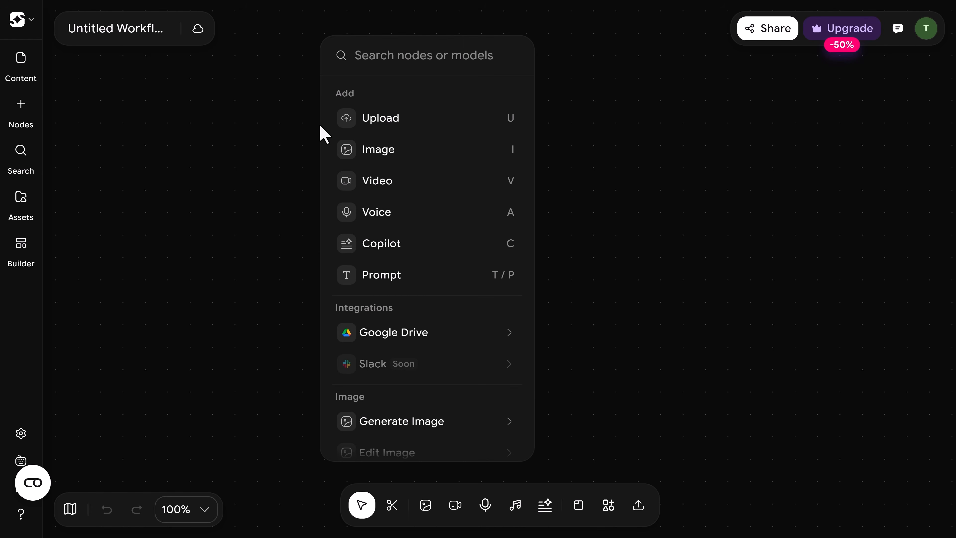
left_click(402, 169)
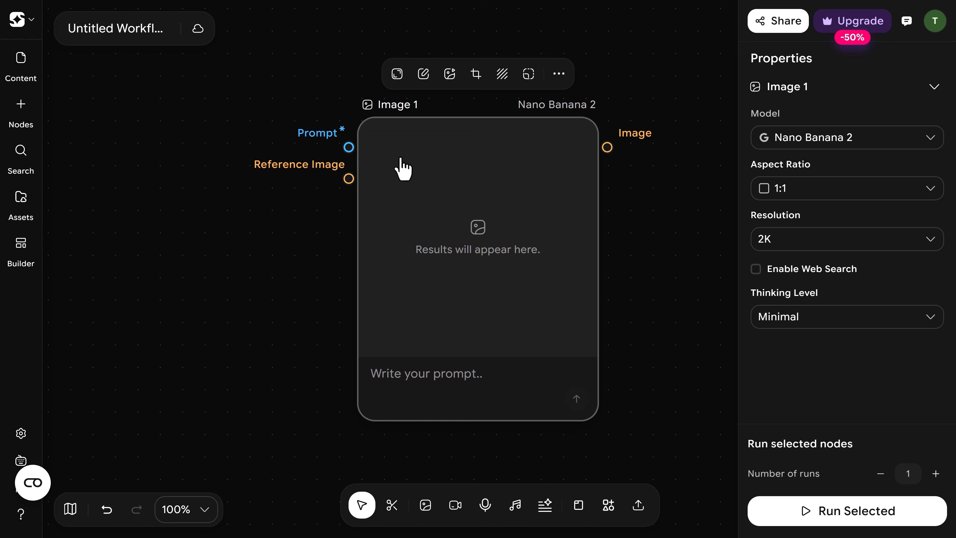
left_click_drag(433, 167, 391, 155)
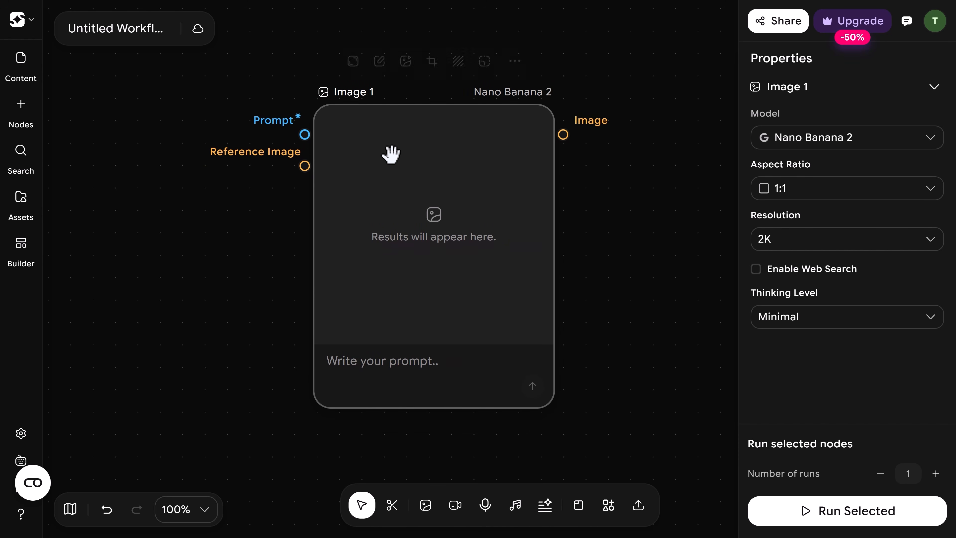
Step: Set the Image node to the Nano Banana Pro model, 16:9 aspect ratio and 1k resolution
left_click(840, 150)
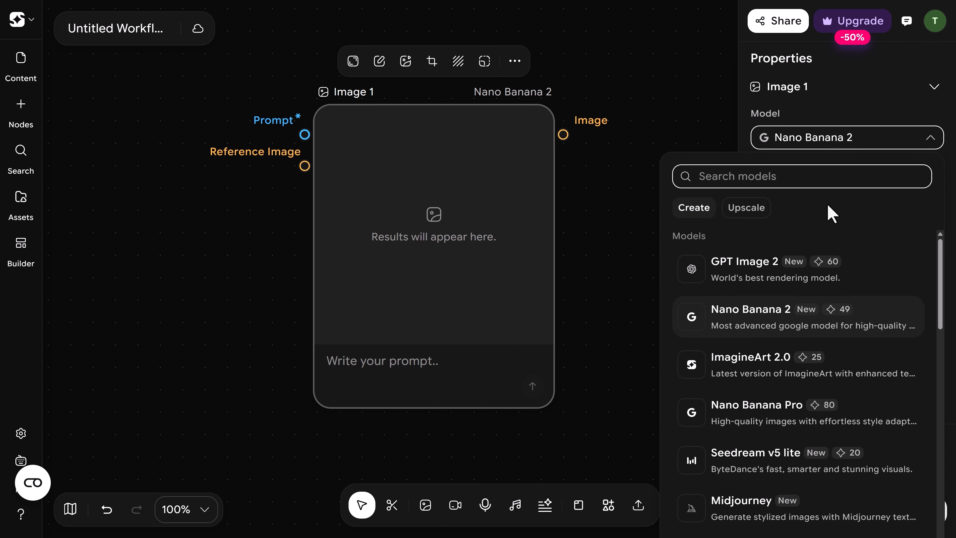
left_click(760, 421)
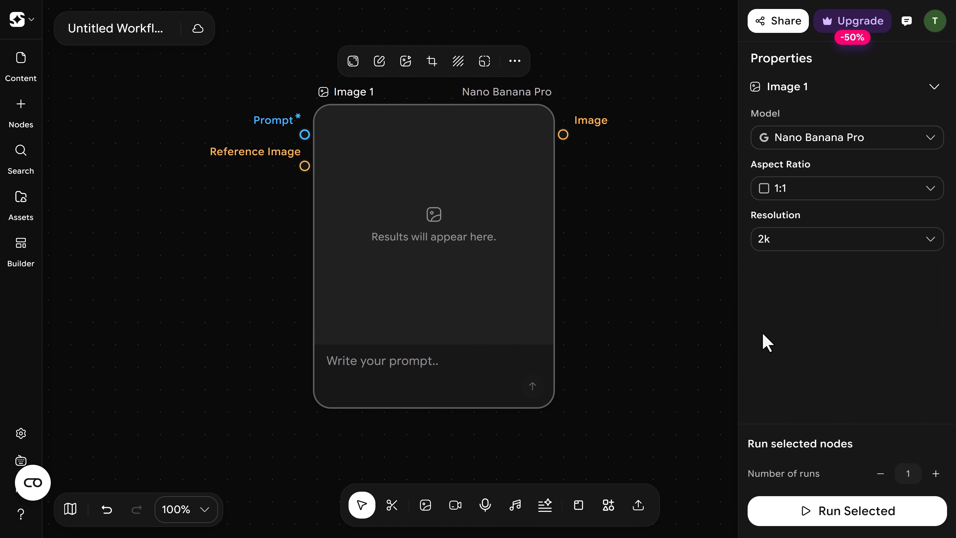
left_click(850, 198)
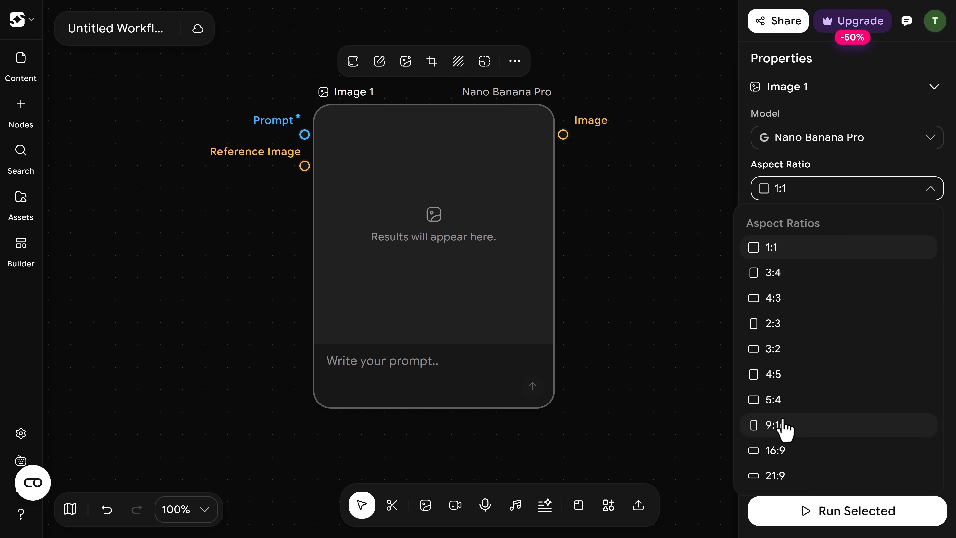
left_click(778, 451)
left_click(855, 247)
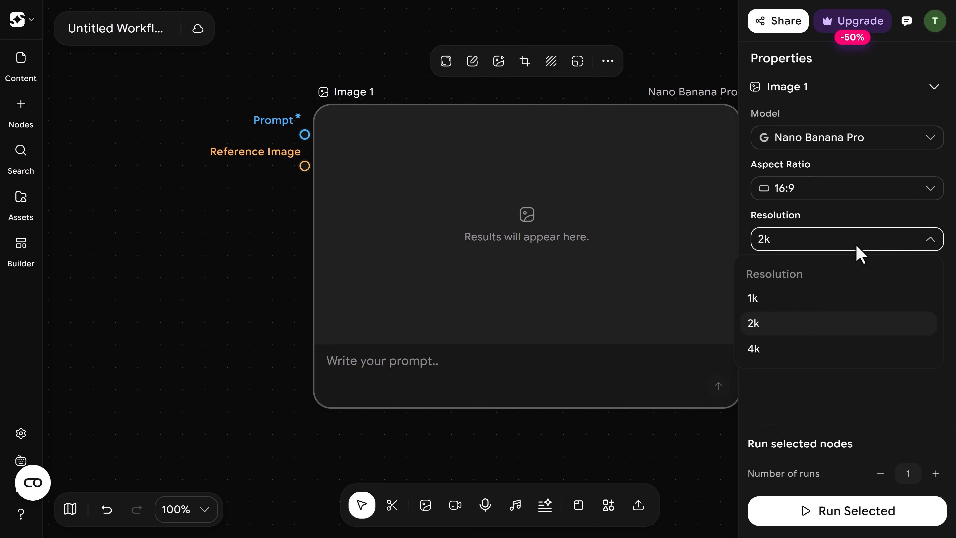
left_click(787, 303)
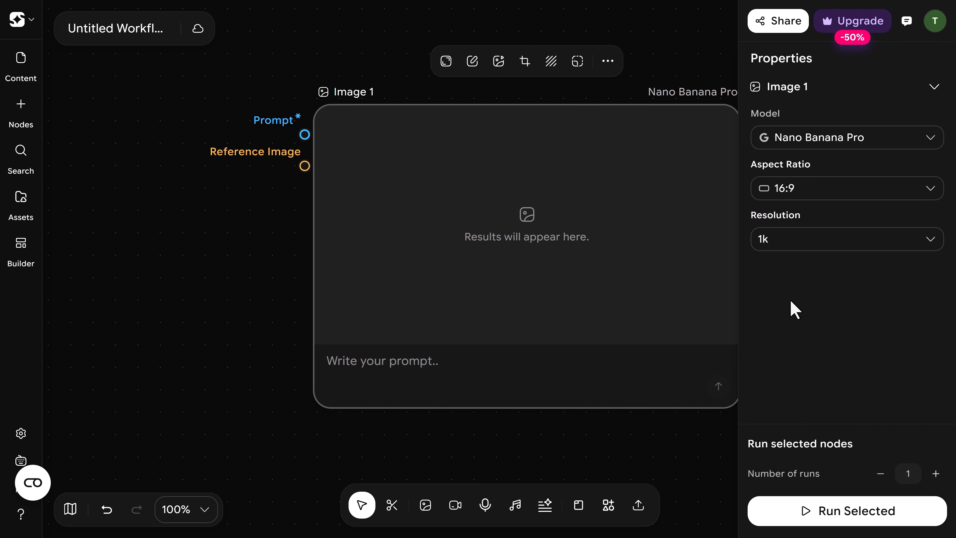
Step: Make room beside the Image node and add a Copilot node to the canvas
left_click(567, 450)
left_click(382, 358)
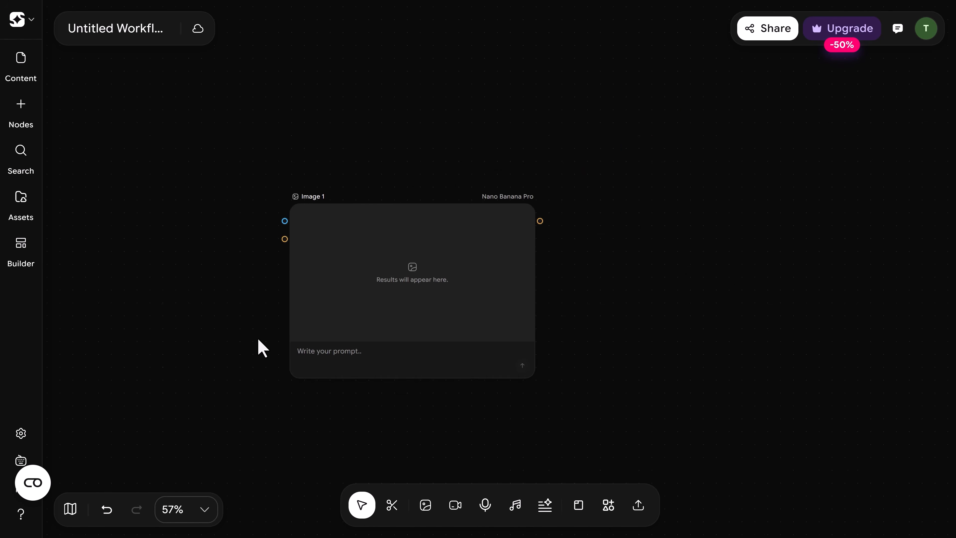
scroll(257, 337, "down", 3)
left_click_drag(257, 337, 474, 266)
double_click(189, 172)
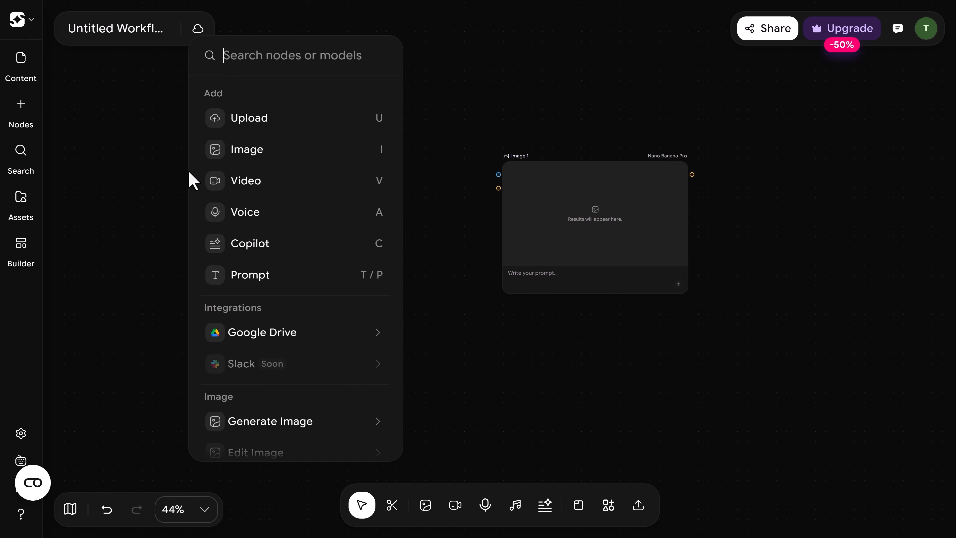
left_click(257, 262)
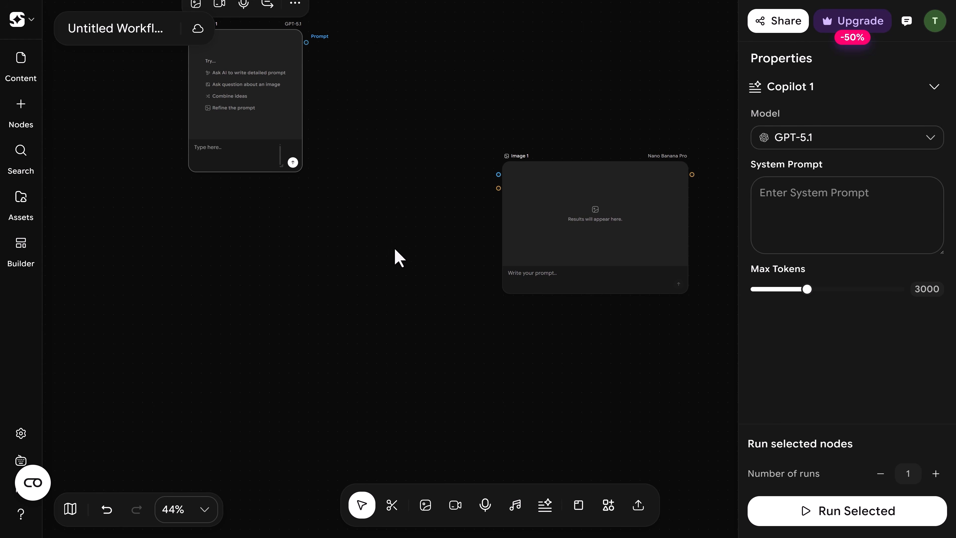
Step: Switch the Copilot node's model to Claude Sonnet 4.5 and move the node closer to the Image node
left_click(891, 143)
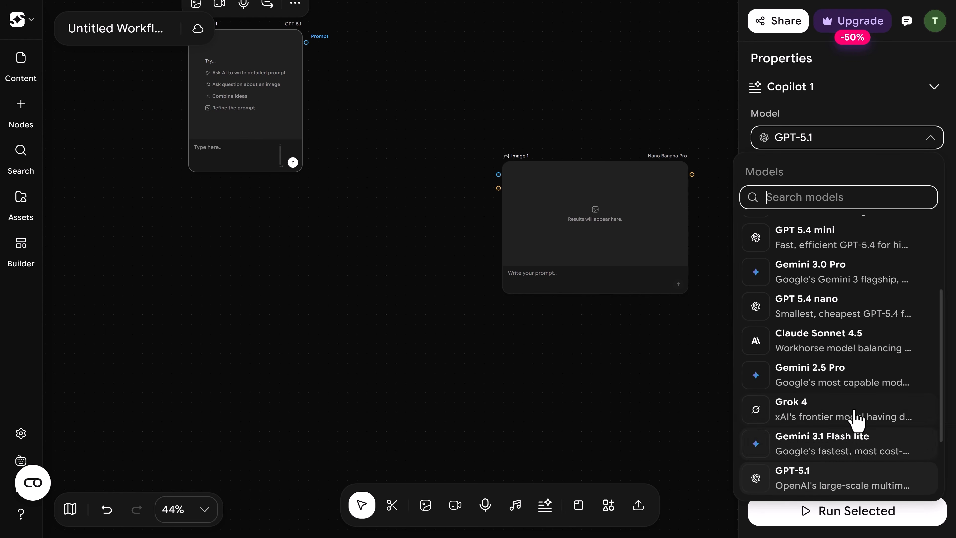
left_click(855, 350)
left_click_drag(278, 111, 422, 233)
scroll(349, 281, "up", 5)
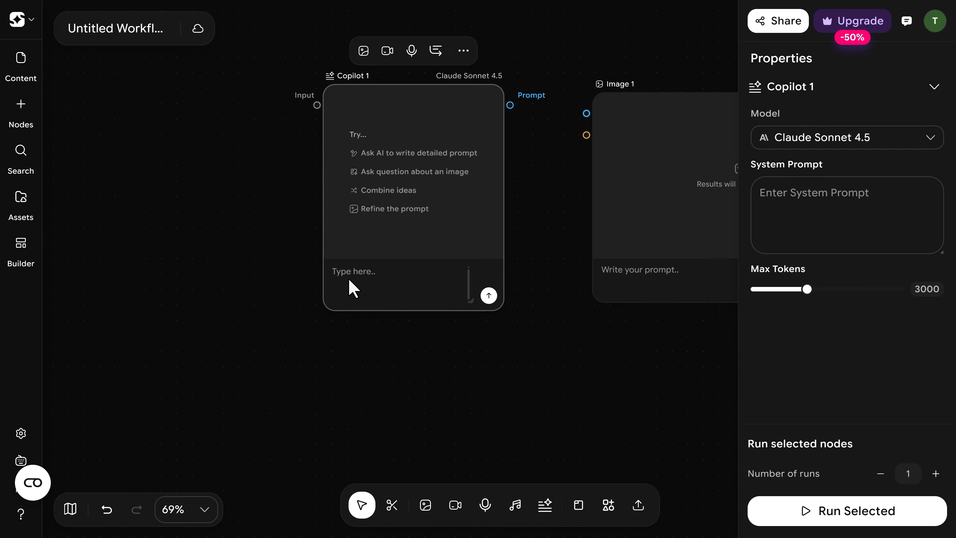
Step: Run the Copilot node with a request beginning "You are a prompt generator for nano banana pro. Write me a prompt to achieve a highly"
left_click(415, 274)
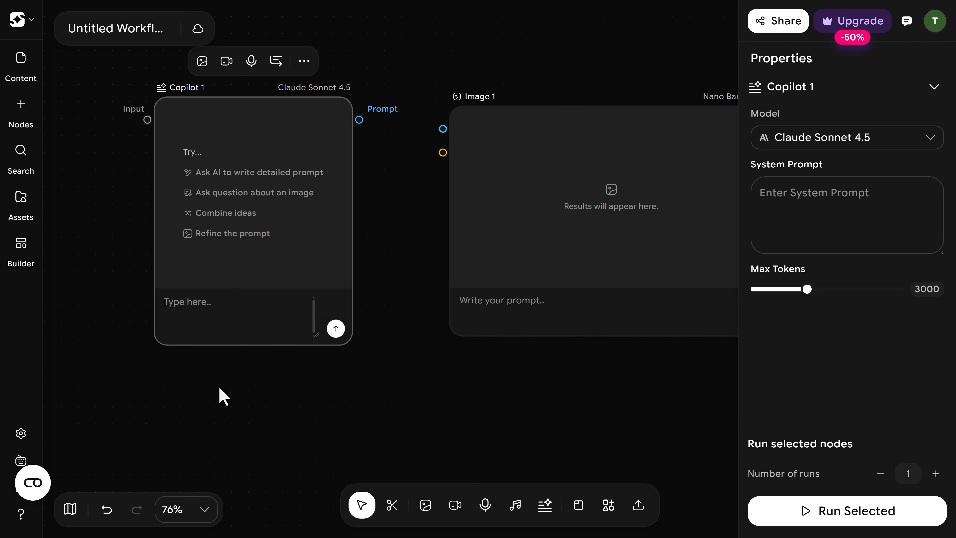
type("You")
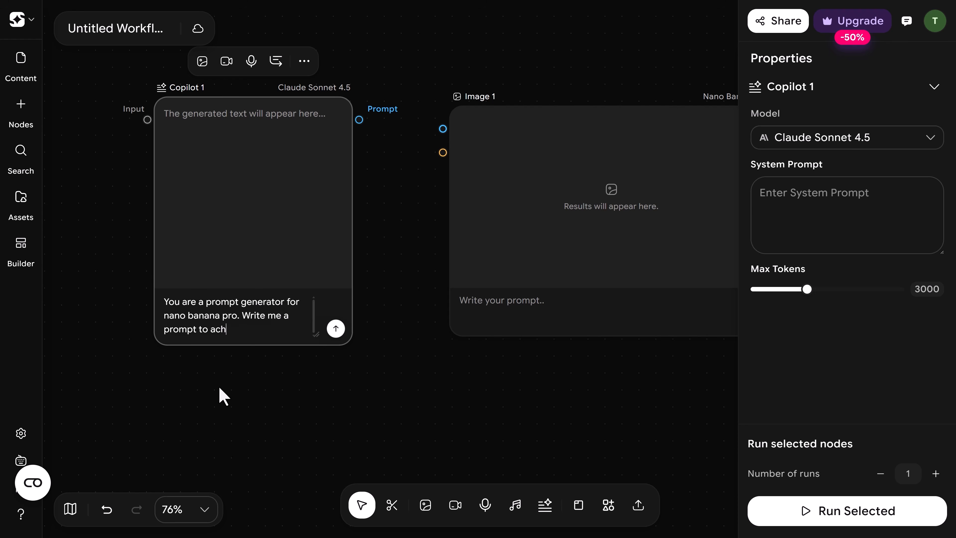
type("ieve a highly")
left_click(335, 329)
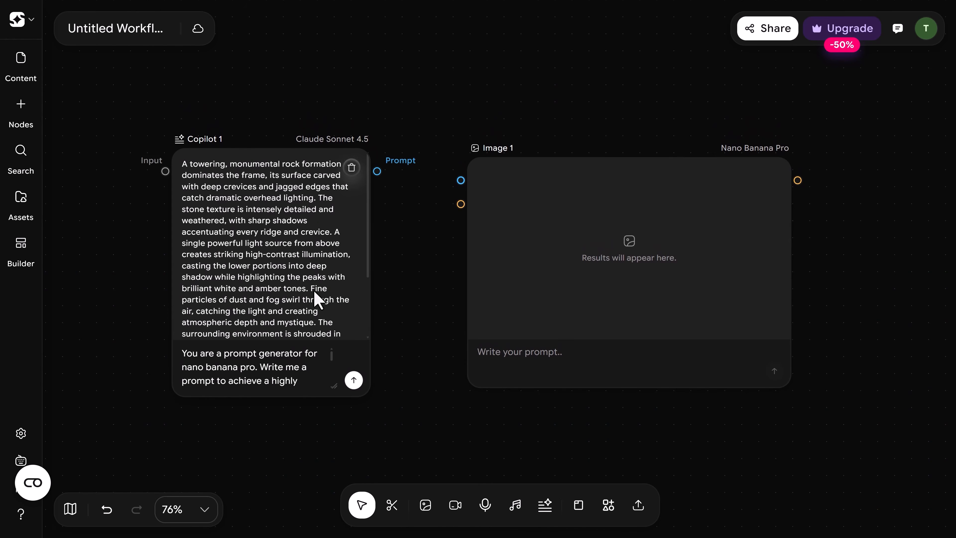
Step: Connect the Copilot node's Prompt output to the Image node's Prompt input and generate the image
left_click(274, 296)
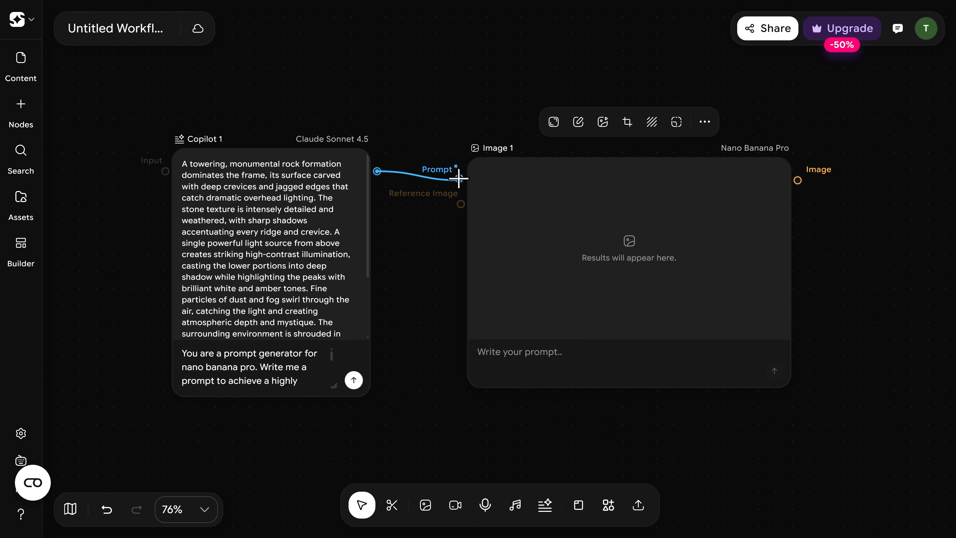
left_click_drag(458, 178, 458, 178)
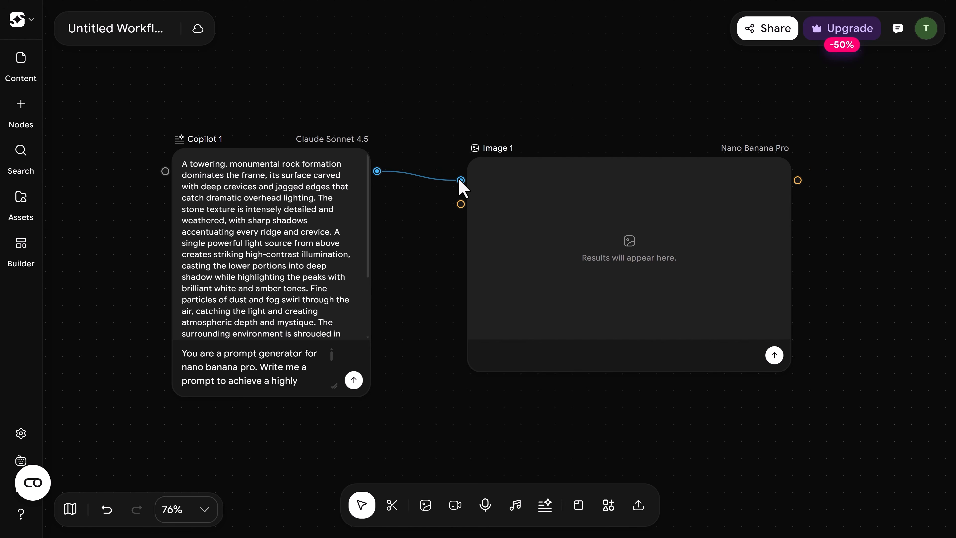
left_click(775, 357)
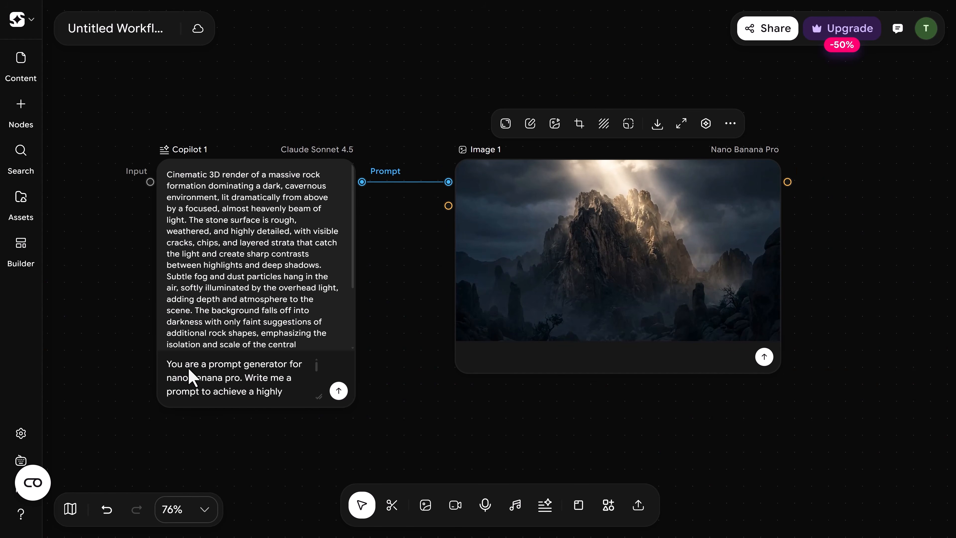
left_click(218, 397)
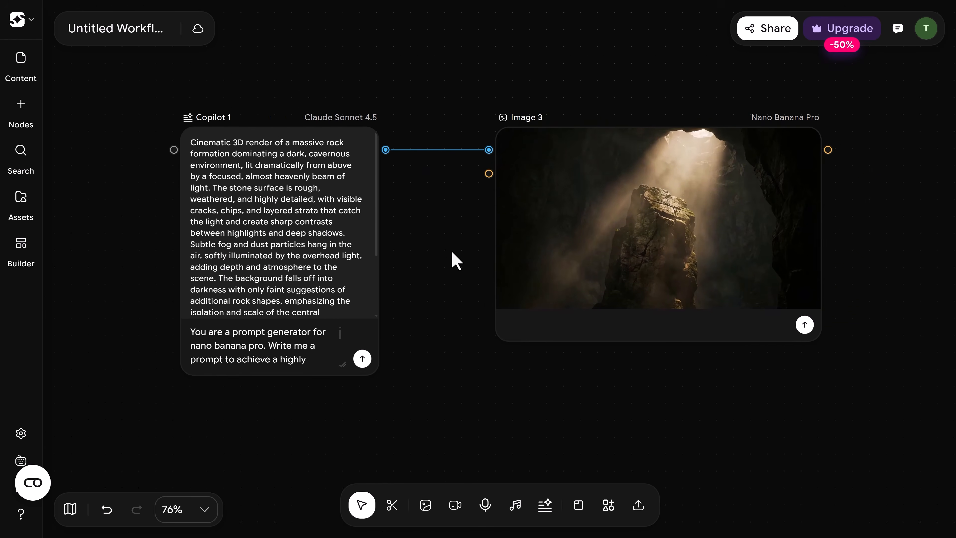
scroll(442, 298, "down", 5)
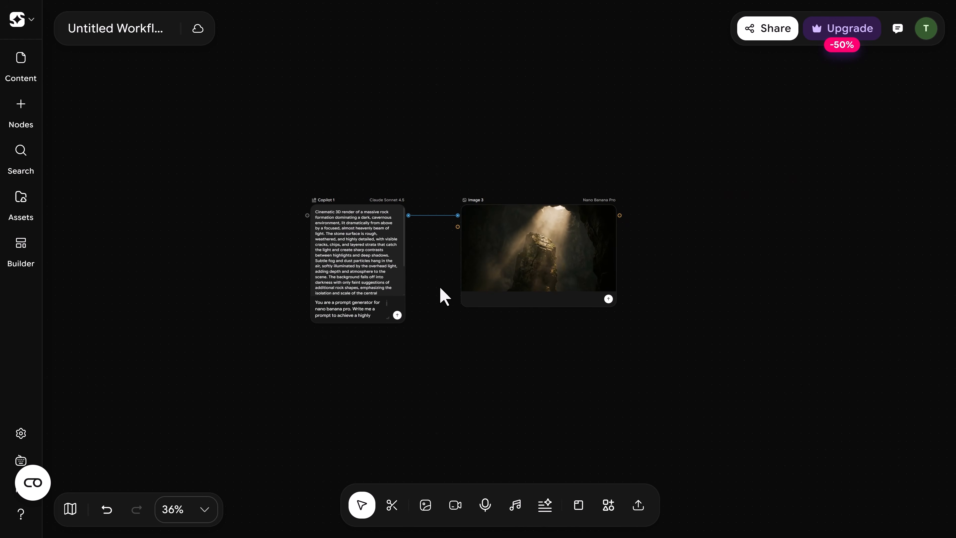
scroll(444, 297, "down", 3)
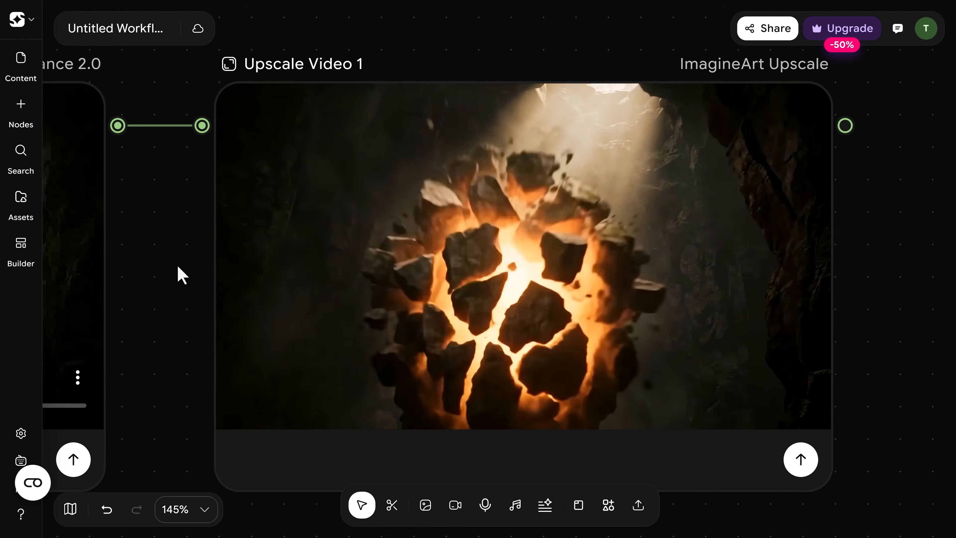
left_click(240, 405)
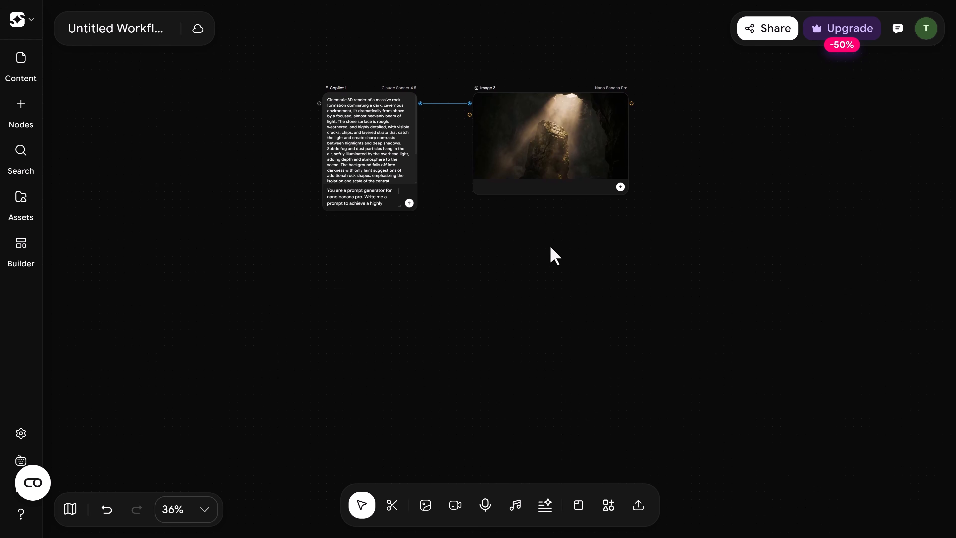
Step: Duplicate the rock scene's Image node, place the copy below the original and clear its generated picture
left_click(572, 148)
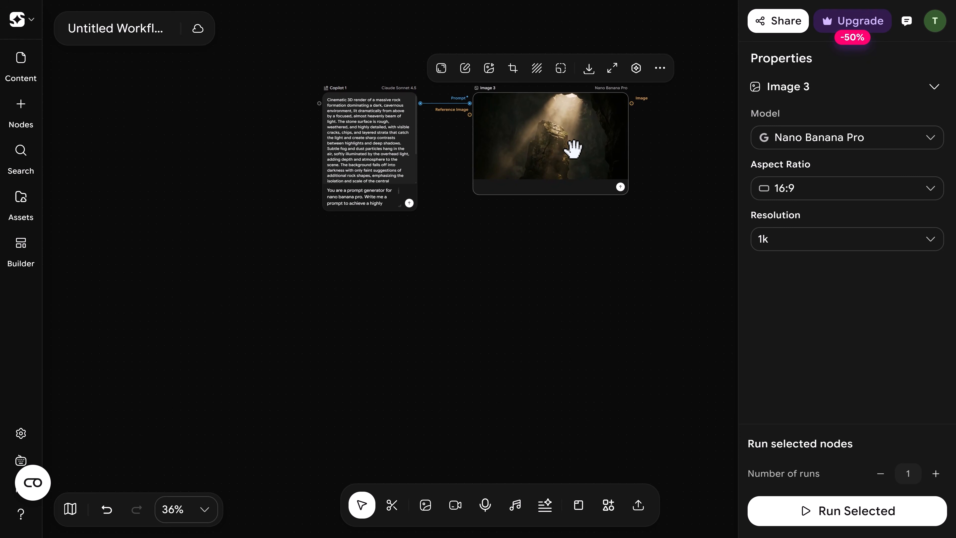
left_click(660, 69)
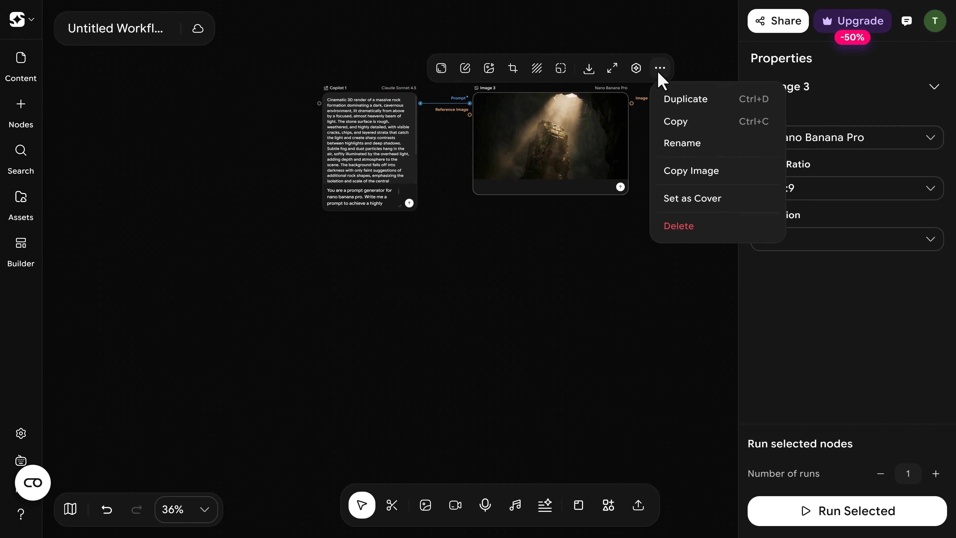
left_click(673, 106)
left_click_drag(698, 121, 517, 291)
left_click(443, 170)
left_click(618, 241)
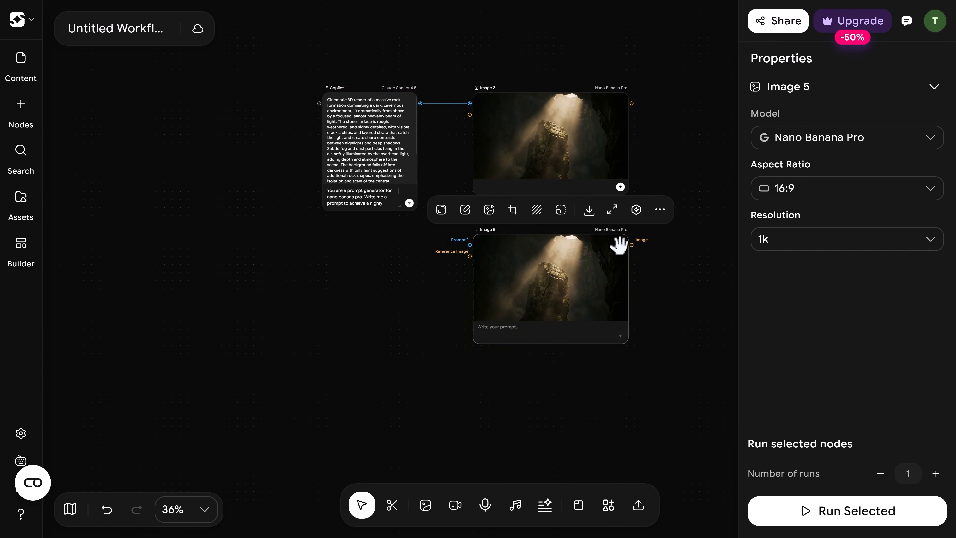
scroll(618, 241, "up", 5)
left_click(623, 236)
scroll(444, 298, "down", 3)
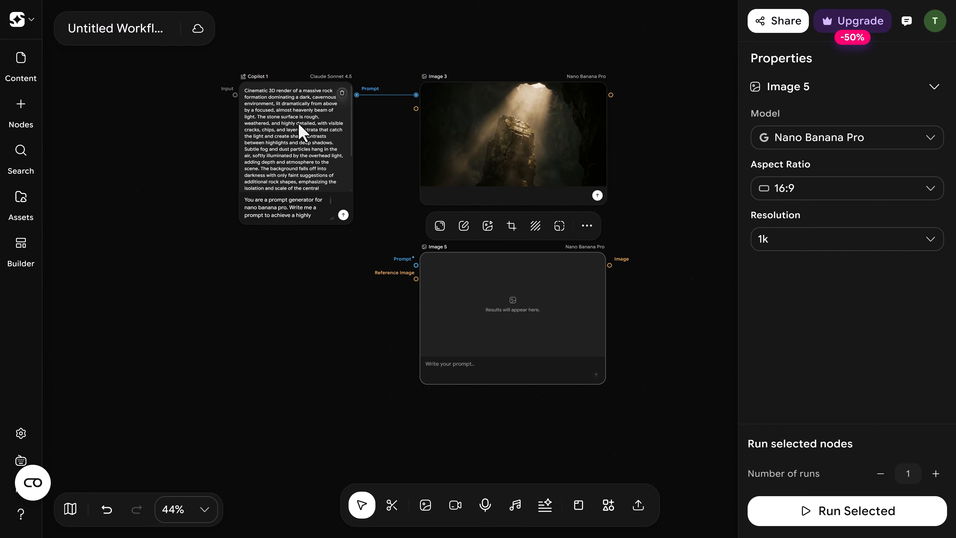
Step: Duplicate the Copilot node, connect the copy's Prompt output to the empty Image node's Prompt input and clear its generated text
left_click(299, 132)
left_click(357, 55)
left_click(383, 87)
left_click_drag(416, 72, 416, 265)
left_click(342, 263)
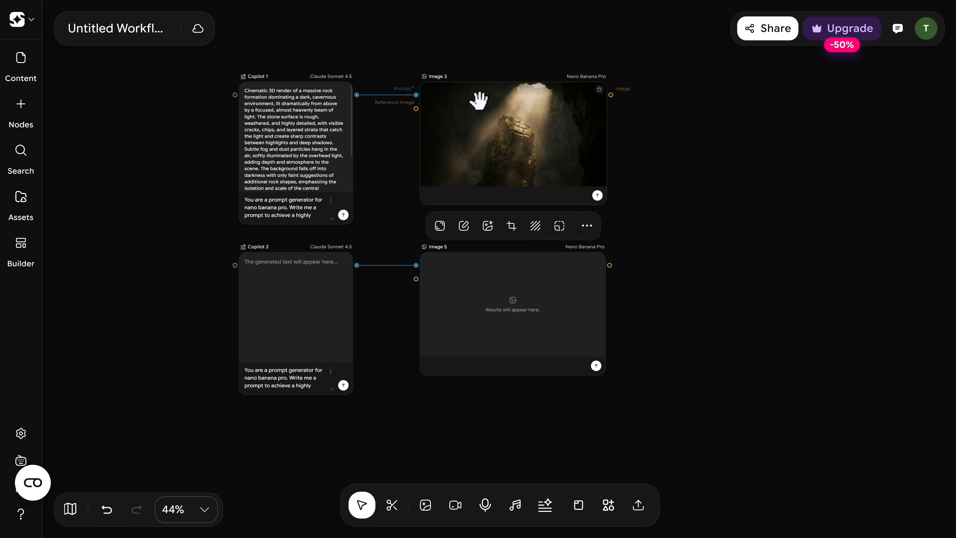
Step: Connect the rock scene's Image output to the lower Image node's Reference Image input and to the second Copilot node's Input
left_click(498, 169)
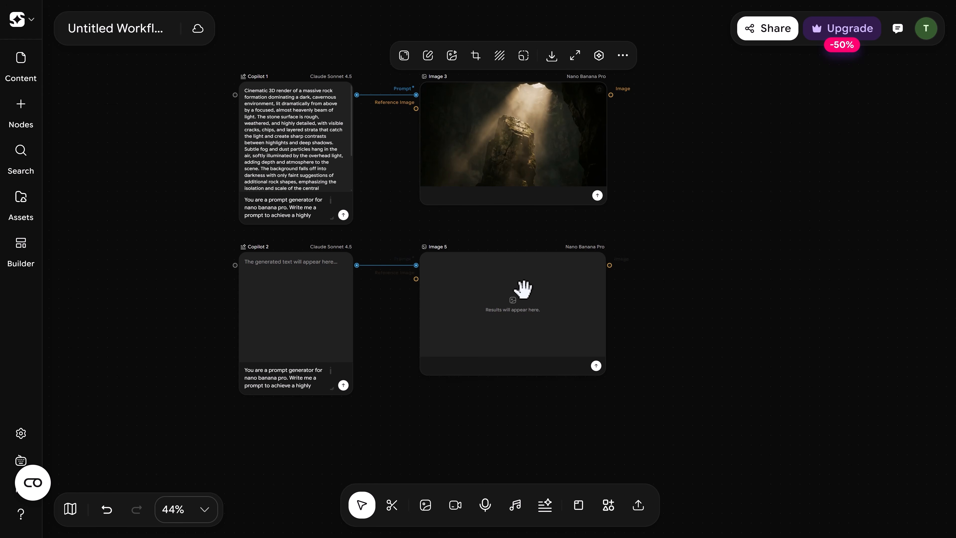
left_click(456, 291)
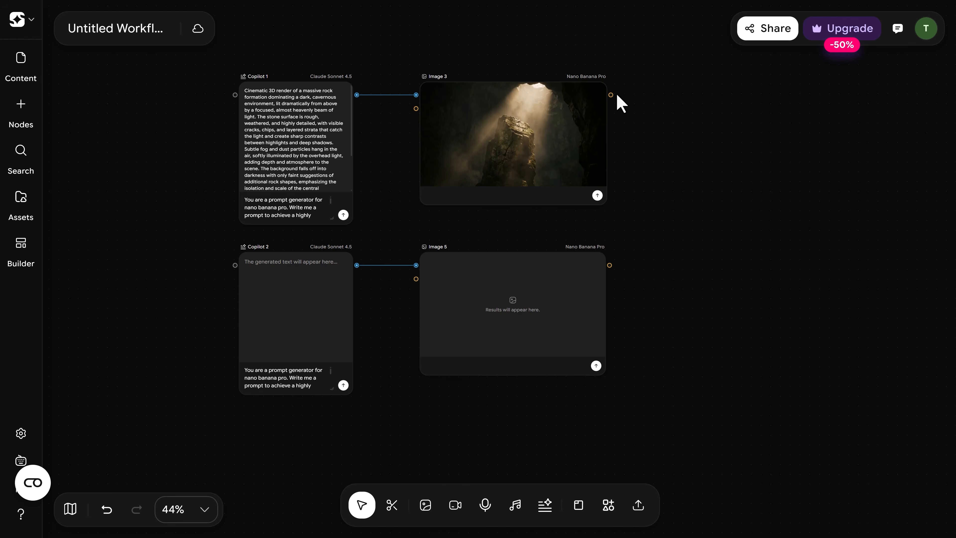
left_click_drag(611, 94, 633, 159)
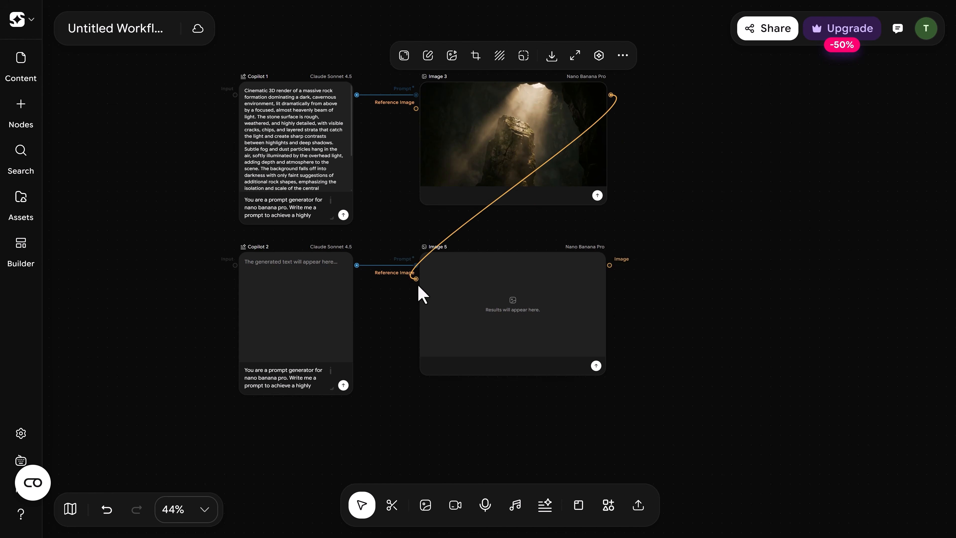
left_click_drag(418, 286, 416, 279)
left_click_drag(417, 279, 416, 279)
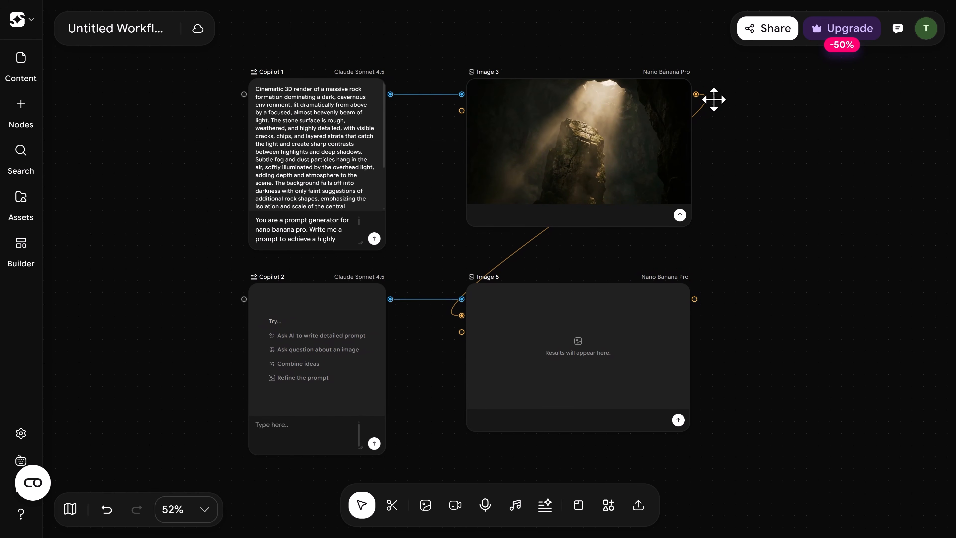
left_click_drag(699, 97, 241, 307)
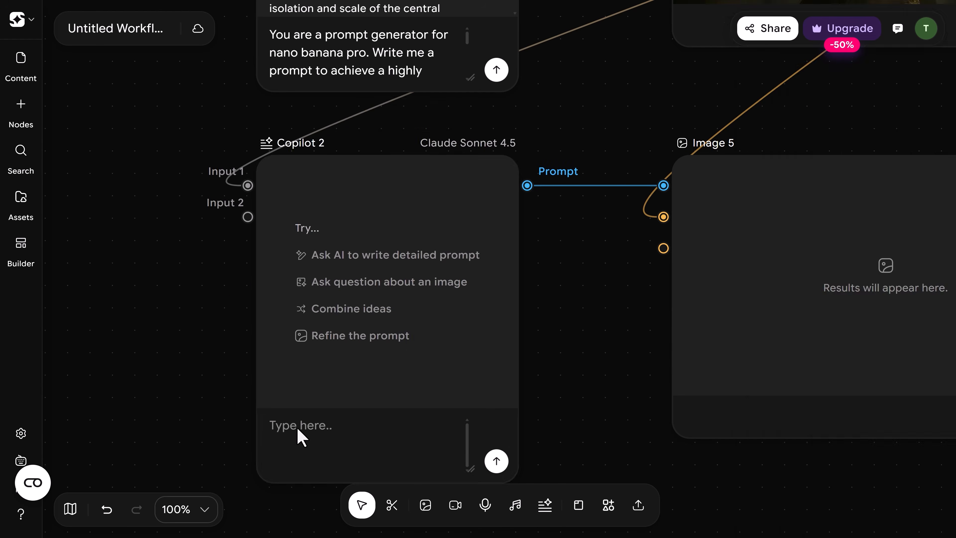
Step: Run the second Copilot node with a request ending "texture as the rock. can you write me a prompt?" and generate the connected image
left_click(293, 427)
left_click(496, 460)
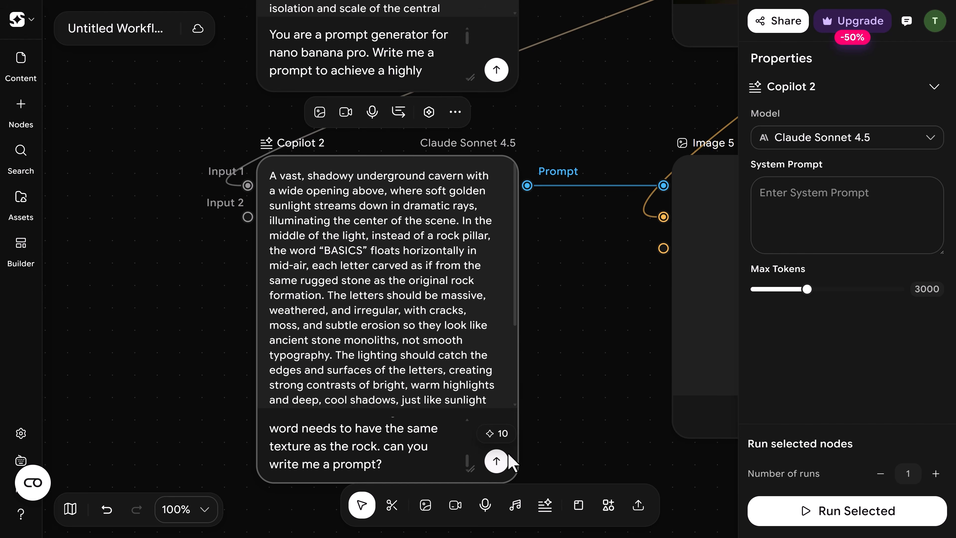
left_click(581, 419)
scroll(576, 416, "down", 3)
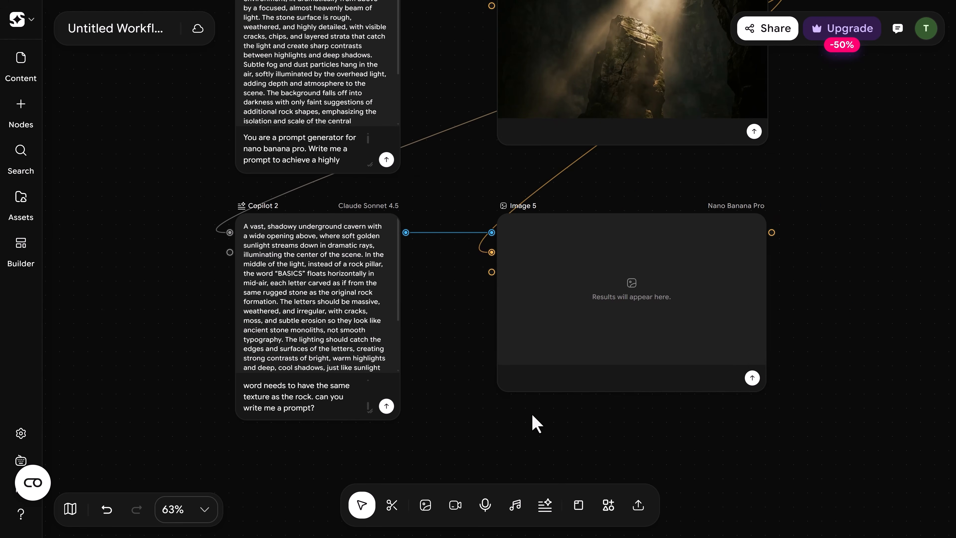
left_click(752, 377)
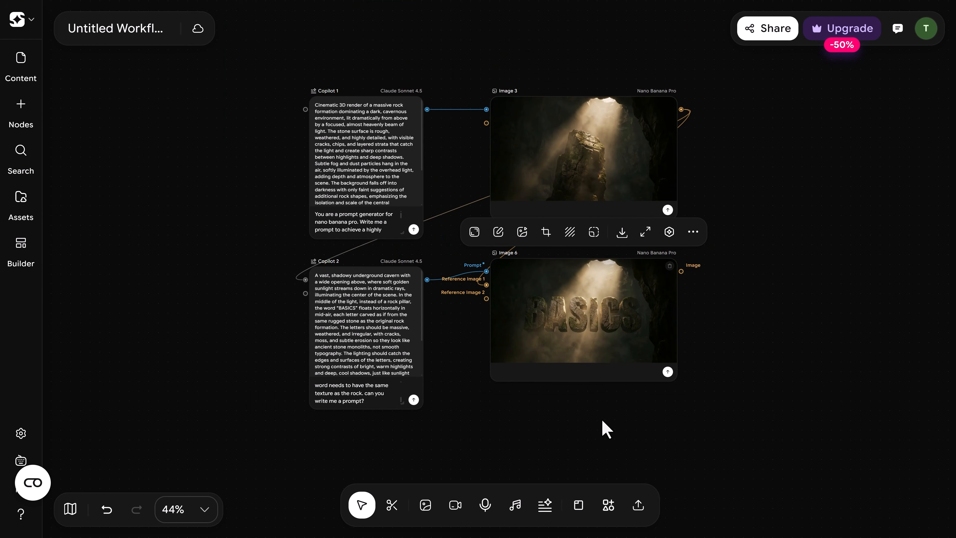
Step: Add a section and resize it to enclose all three pairs of Copilot and Image nodes
left_click_drag(604, 427, 610, 324)
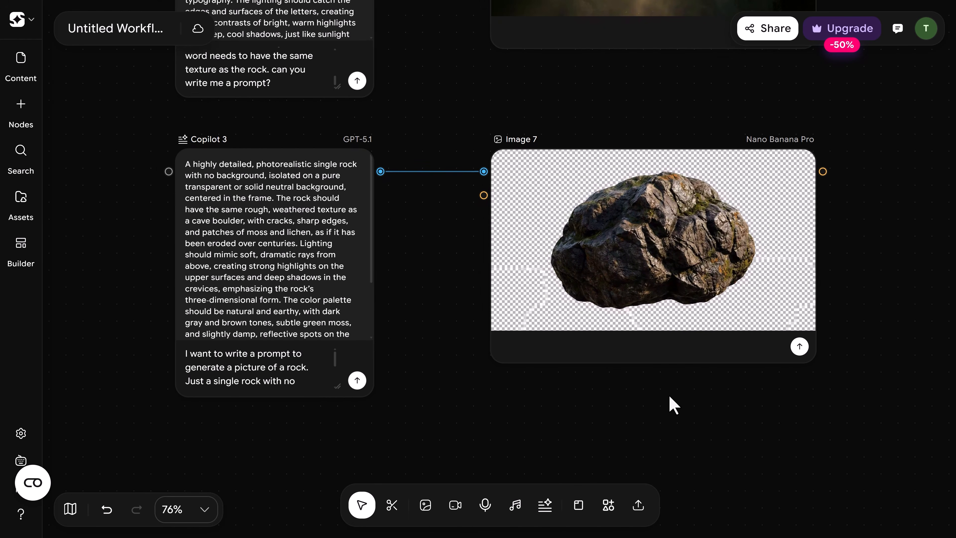
scroll(668, 394, "right", 1)
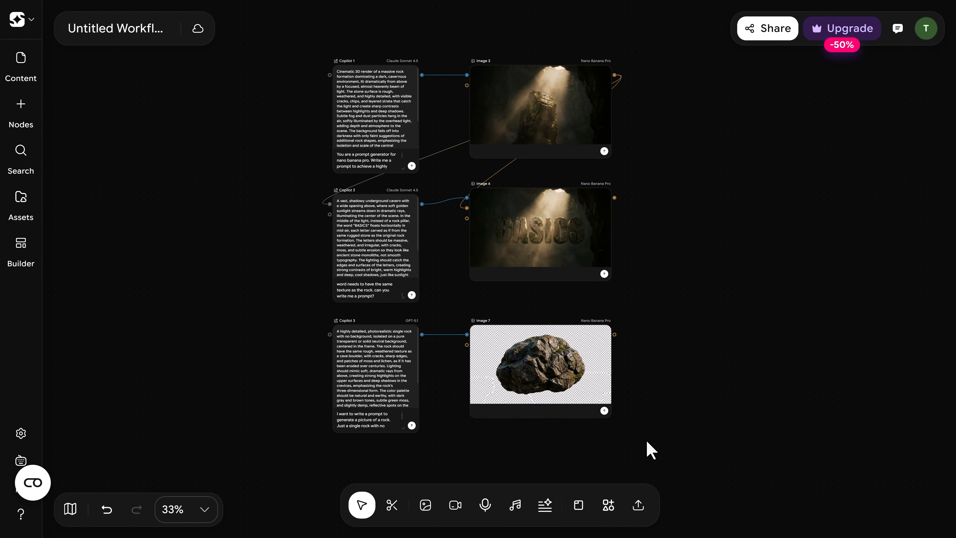
left_click(581, 504)
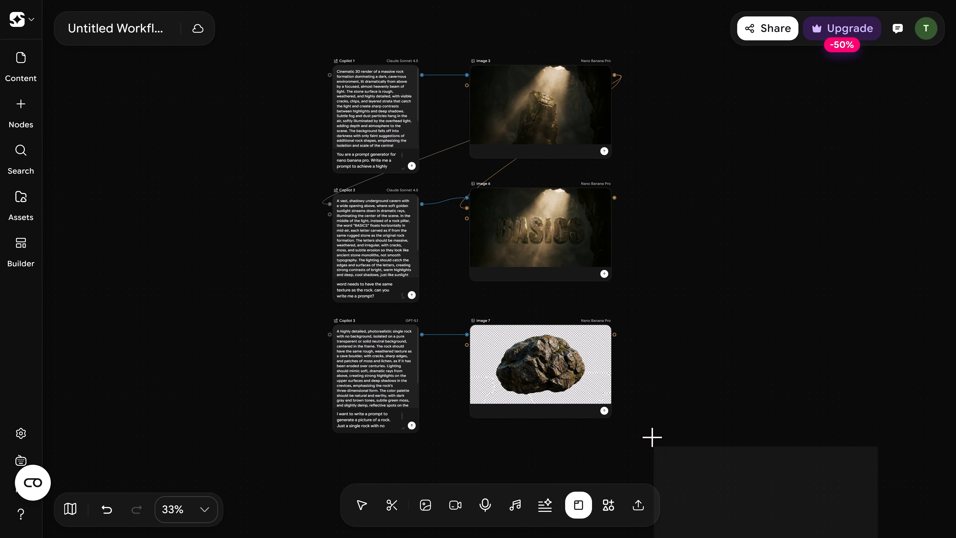
left_click(297, 30)
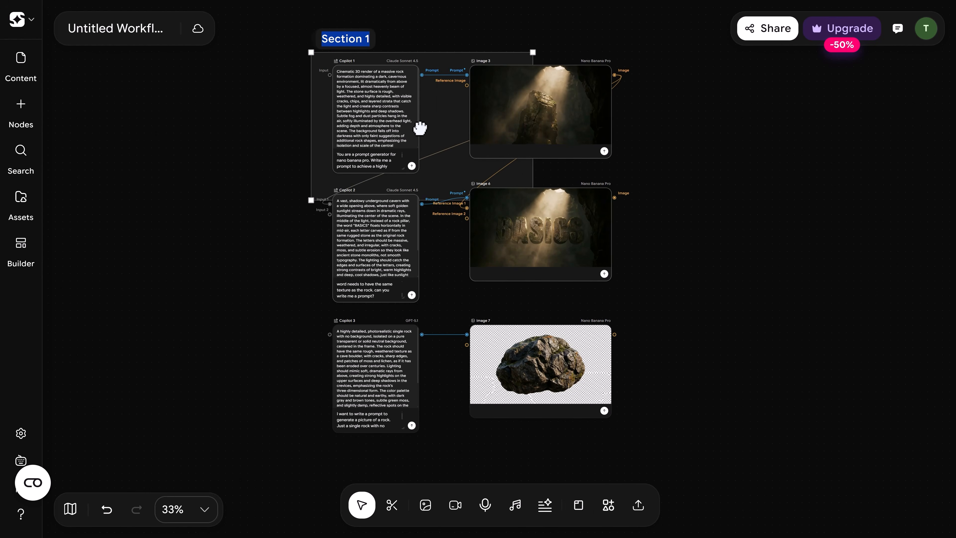
left_click_drag(532, 194, 644, 454)
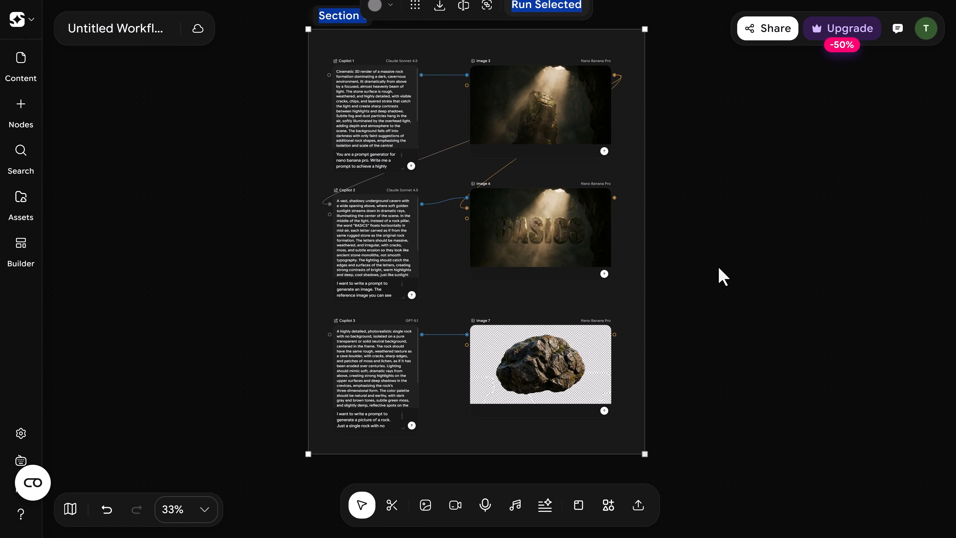
Step: Rename the section around the nodes with a title beginning "Generating"
left_click_drag(639, 59, 700, 159)
double_click(400, 127)
type("Generat")
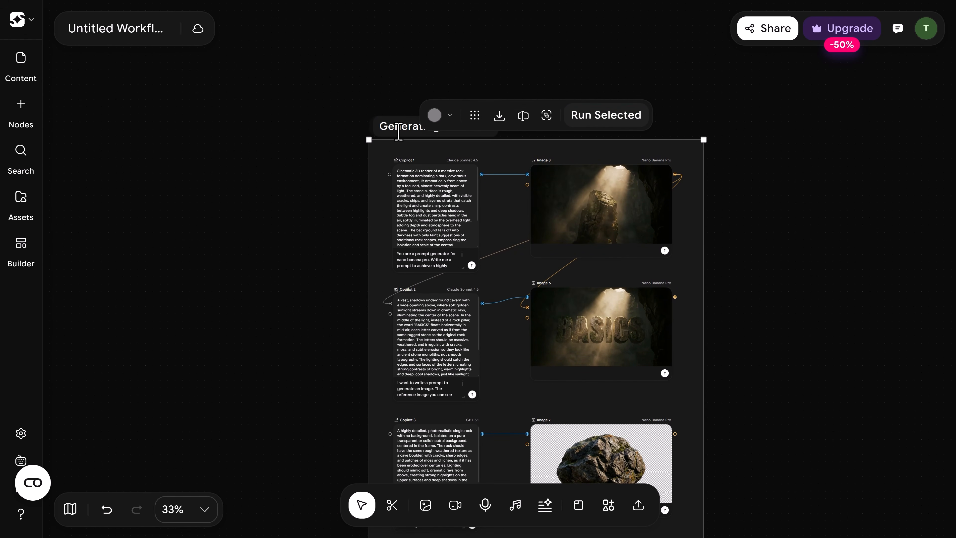
left_click(378, 95)
Step: Add a new Image node in the empty canvas space beside the section
left_click_drag(683, 159, 582, 75)
scroll(625, 214, "down", 4)
left_click_drag(625, 214, 436, 229)
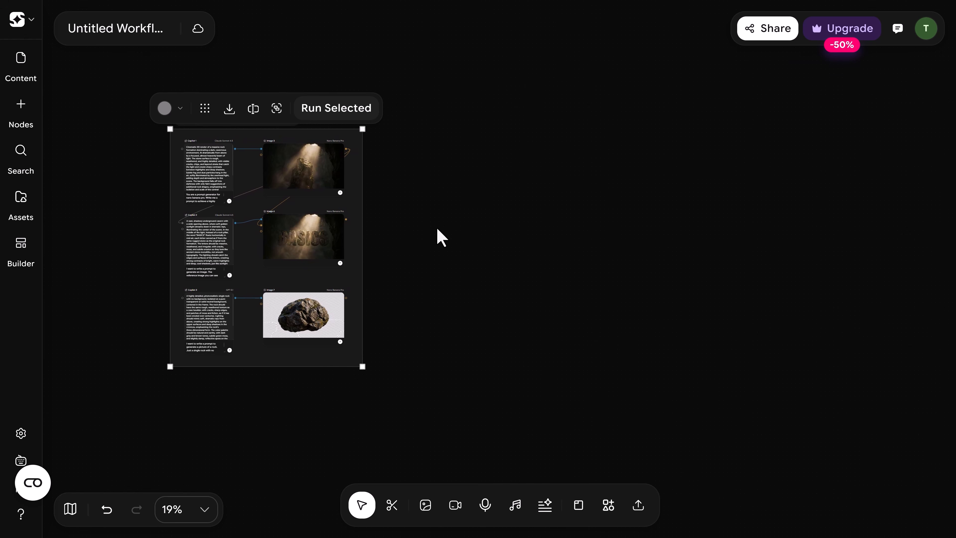
scroll(300, 277, "up", 6)
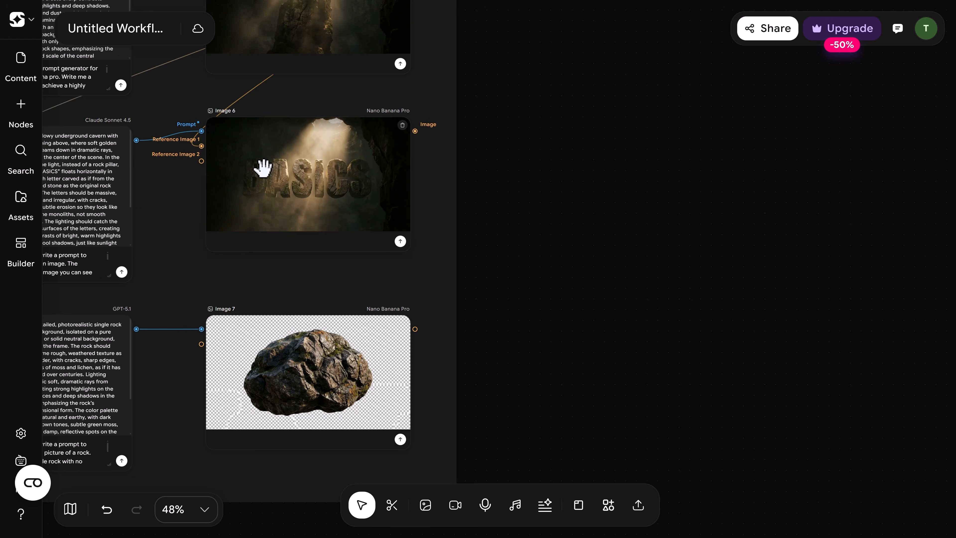
left_click_drag(559, 253, 339, 273)
double_click(405, 201)
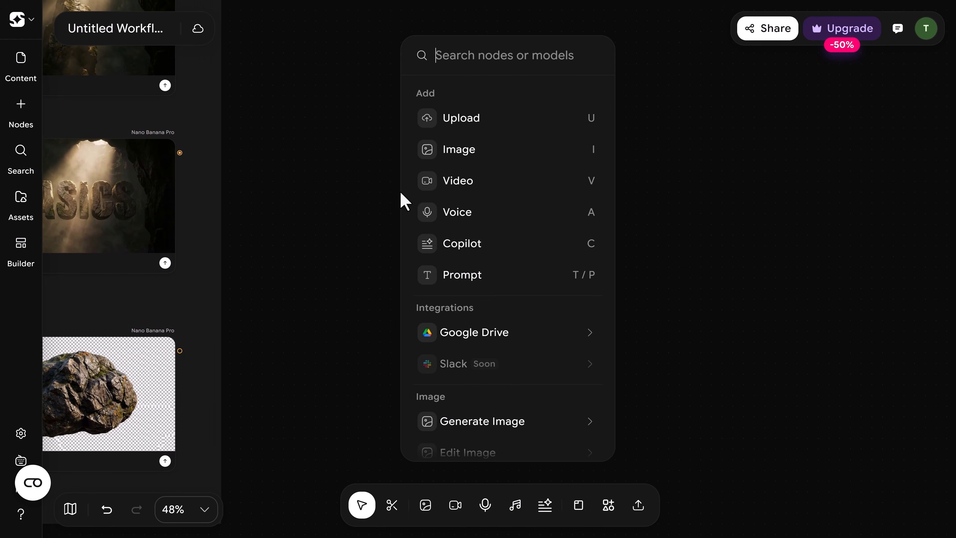
left_click(460, 161)
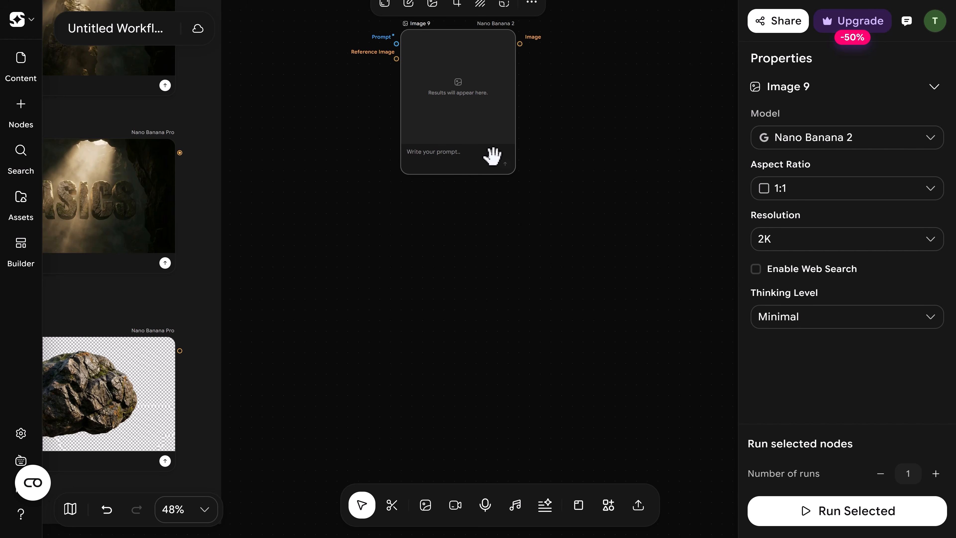
Step: Set the new Image node to Nano Banana Pro, 16:9 aspect ratio and 1k resolution, and move it further down the canvas
left_click(846, 137)
left_click(790, 403)
left_click(829, 188)
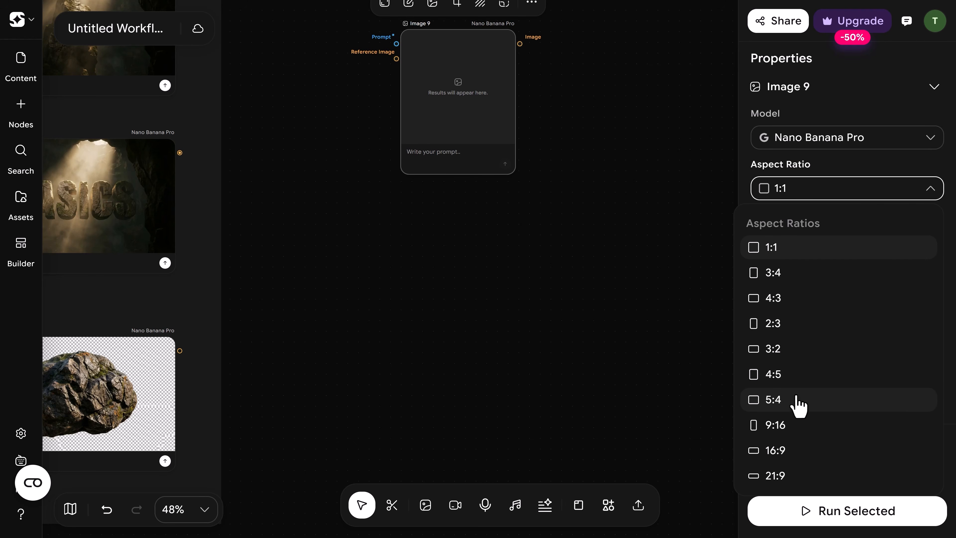
left_click(778, 449)
left_click(820, 241)
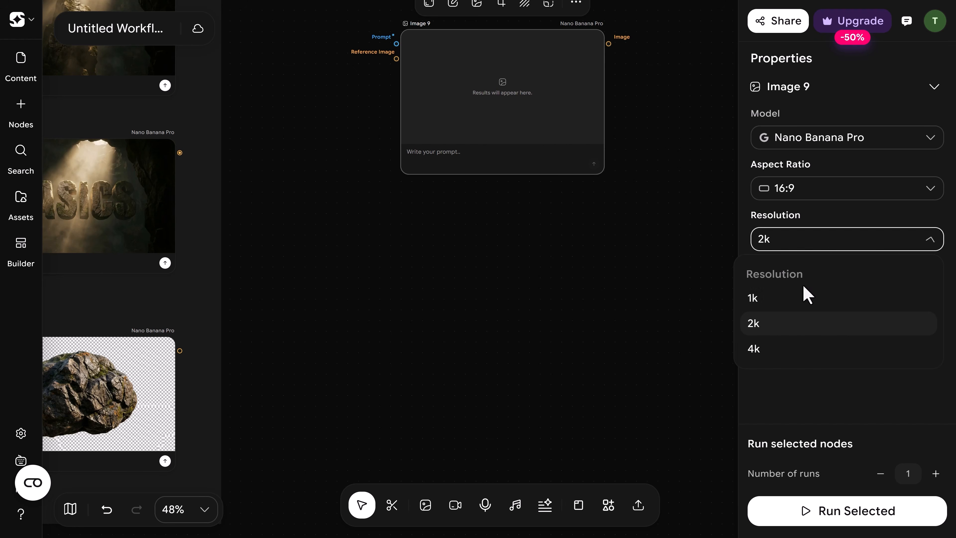
left_click(767, 300)
left_click_drag(502, 103, 582, 279)
Step: Add a Copilot node beside the new Image node and connect its Prompt output to the Image node's Prompt input
double_click(349, 131)
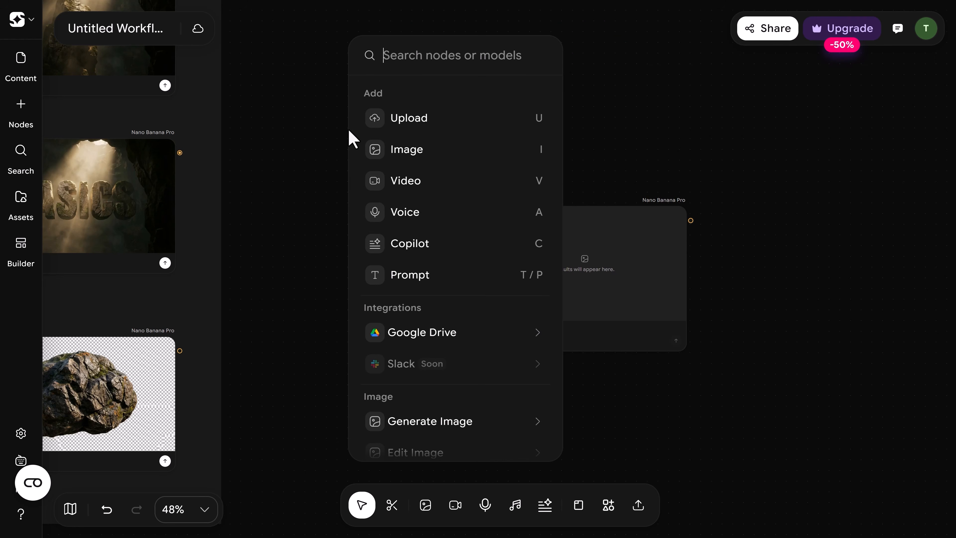
left_click(405, 248)
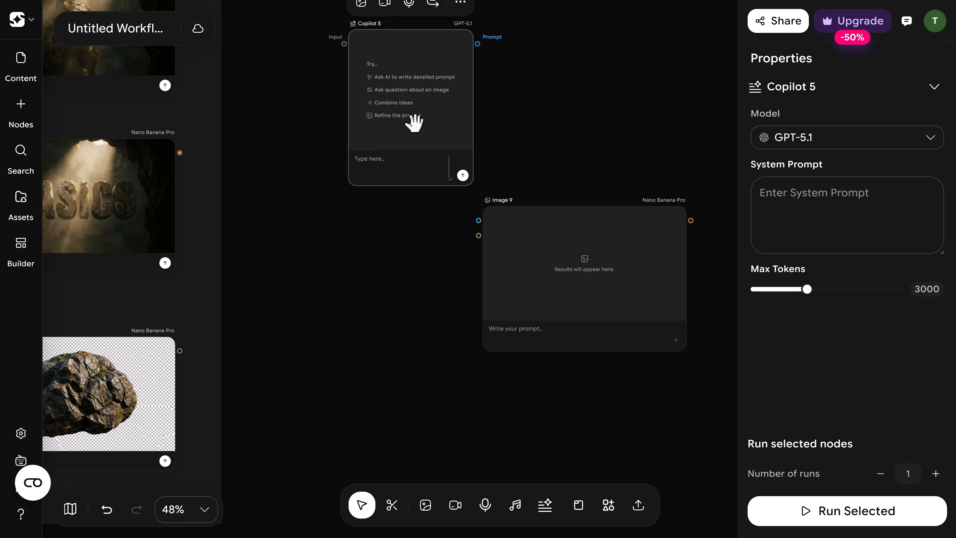
left_click_drag(411, 121, 387, 161)
left_click_drag(544, 235, 577, 201)
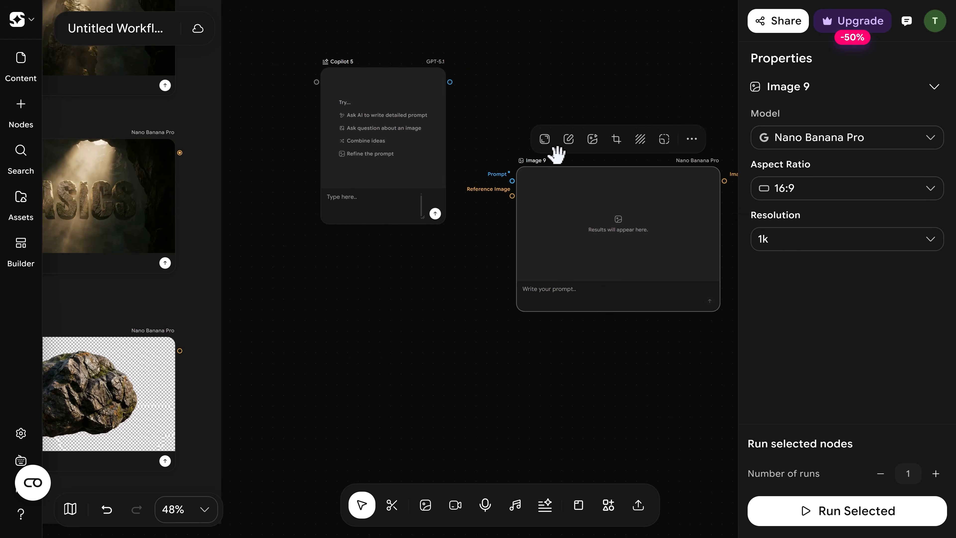
left_click_drag(449, 81, 512, 181)
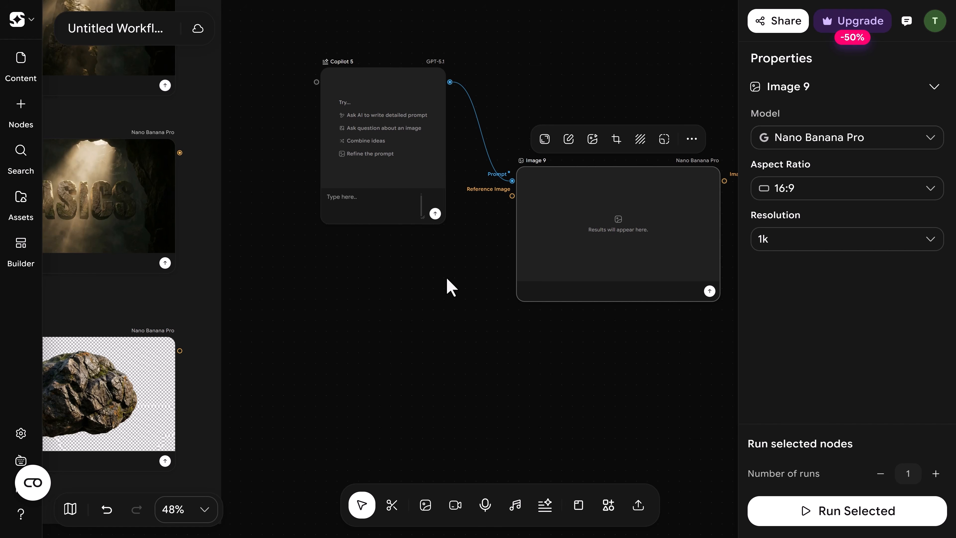
left_click_drag(582, 268, 583, 259)
mouse_move(386, 181)
left_mouse_down()
mouse_move(381, 191)
mouse_move(391, 191)
left_mouse_up()
Step: Connect the BASICS image and the single rock image to both the new Copilot node's inputs and the new Image node's Reference Image inputs
scroll(399, 245, "left", 1)
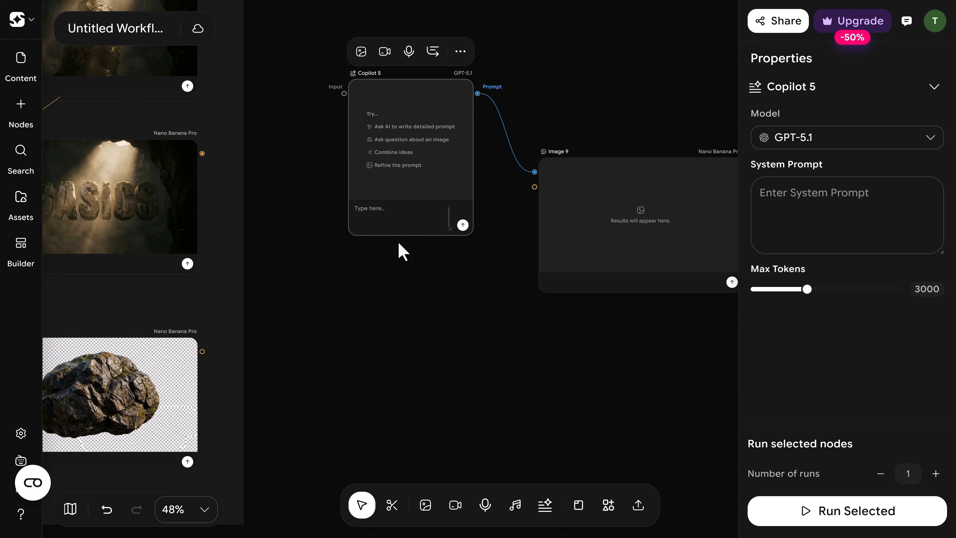
left_click_drag(399, 243, 469, 208)
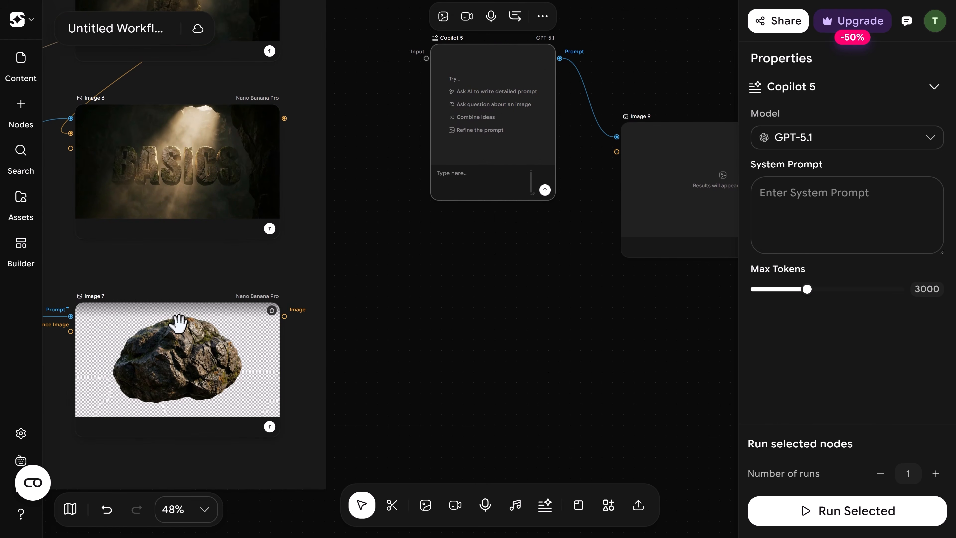
left_click_drag(284, 118, 425, 59)
left_click_drag(284, 118, 616, 153)
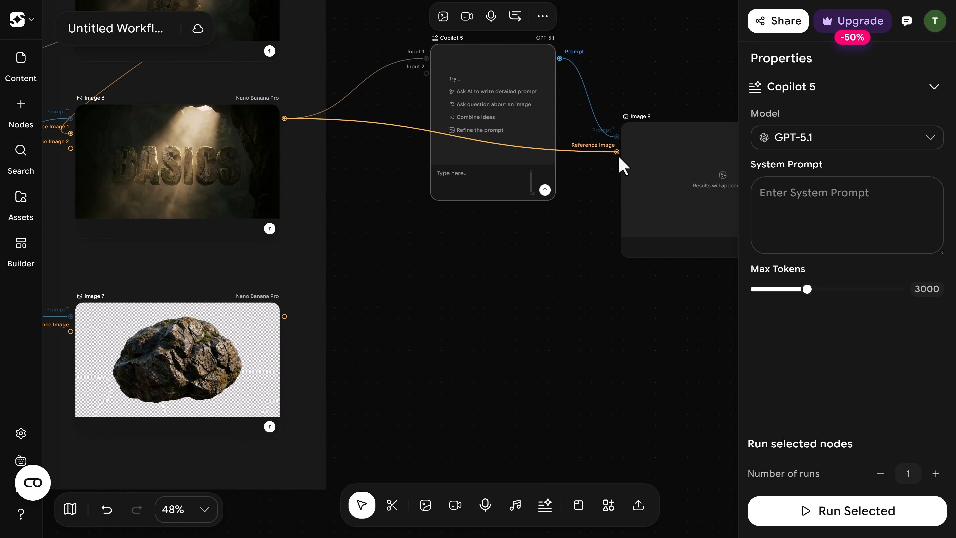
left_click_drag(284, 316, 426, 73)
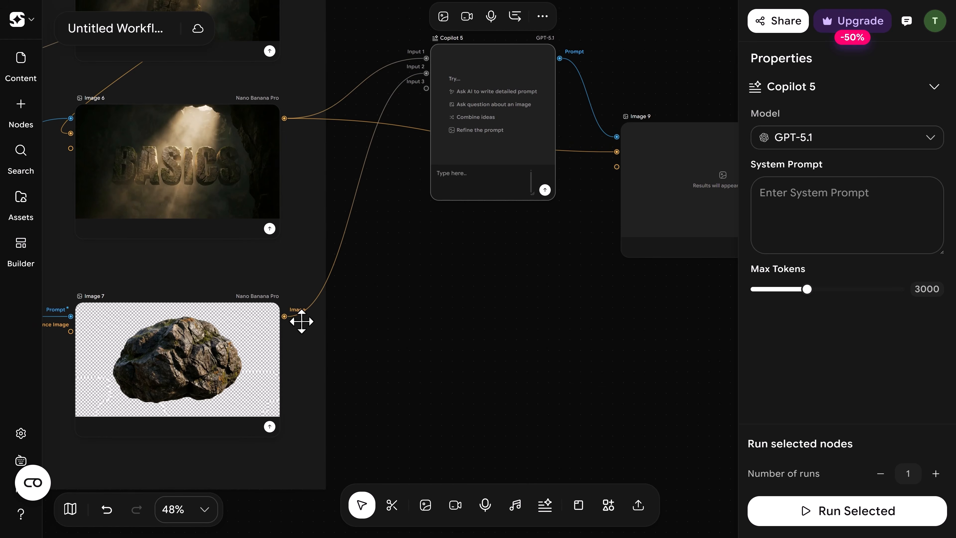
left_click_drag(284, 316, 616, 167)
Step: Run the new Copilot node with "add multiple rocks to the image, floating around, in the style of the reference image"
scroll(510, 312, "right", 5)
scroll(510, 312, "up", 3)
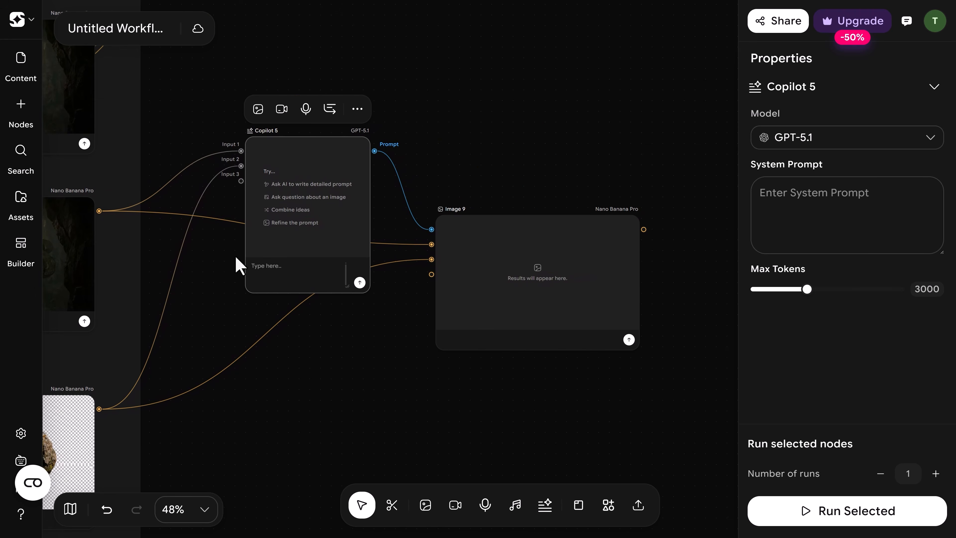
scroll(239, 265, "up", 5)
type("add multiple rocks to the image, floating around, in the style of the reference image")
left_click(492, 365)
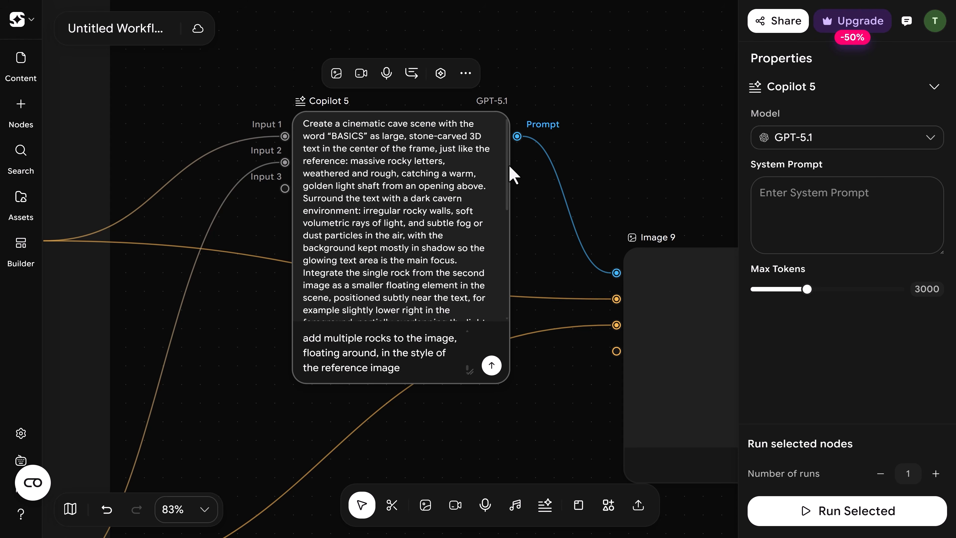
Step: Run the Image node to generate the BASICS cave scene with floating rocks from the Copilot prompt
scroll(549, 249, "right", 8)
scroll(549, 248, "down", 3)
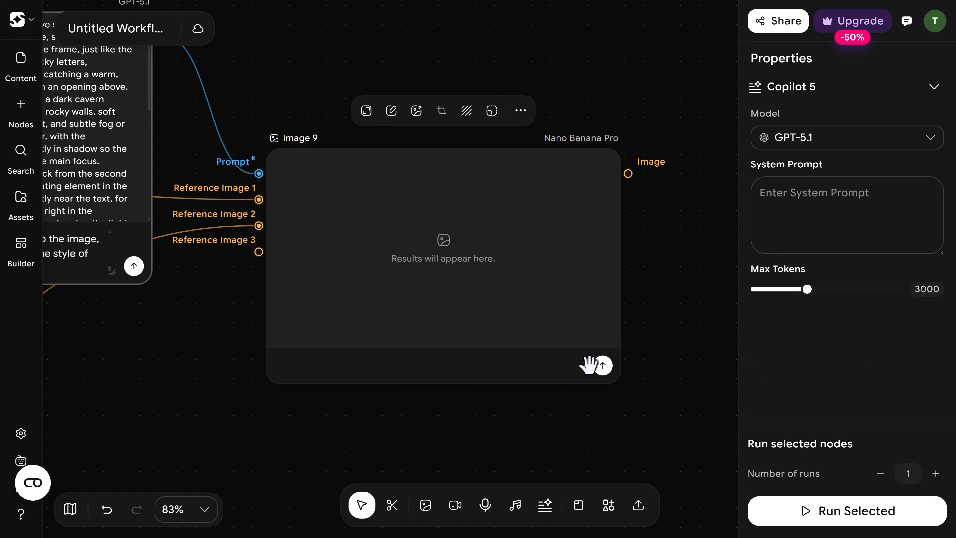
left_click(602, 365)
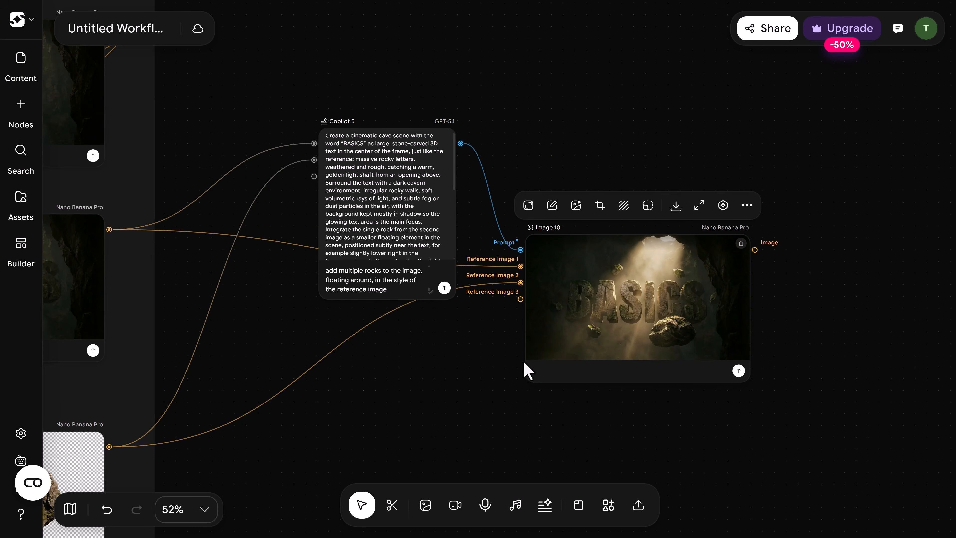
Step: Draw a section around the floating-rocks Copilot node and its Image node, and name it "Merge"
scroll(527, 367, "left", 6)
scroll(526, 367, "down", 3)
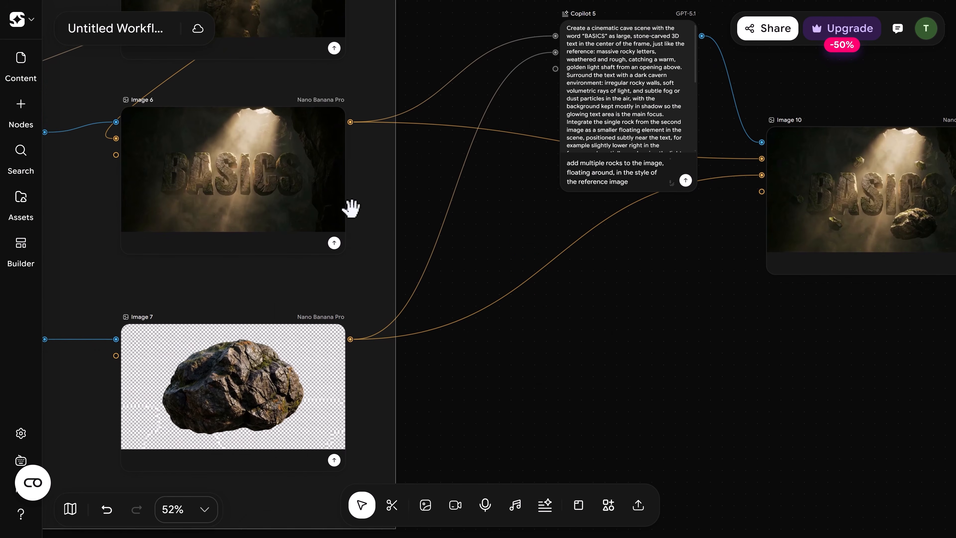
scroll(625, 288, "down", 4)
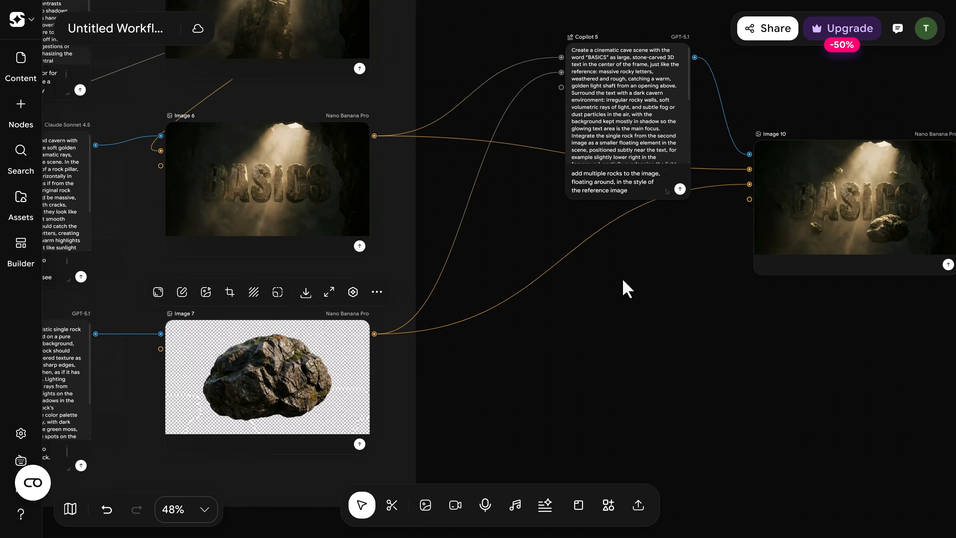
scroll(631, 284, "right", 5)
scroll(631, 284, "up", 2)
left_click(579, 504)
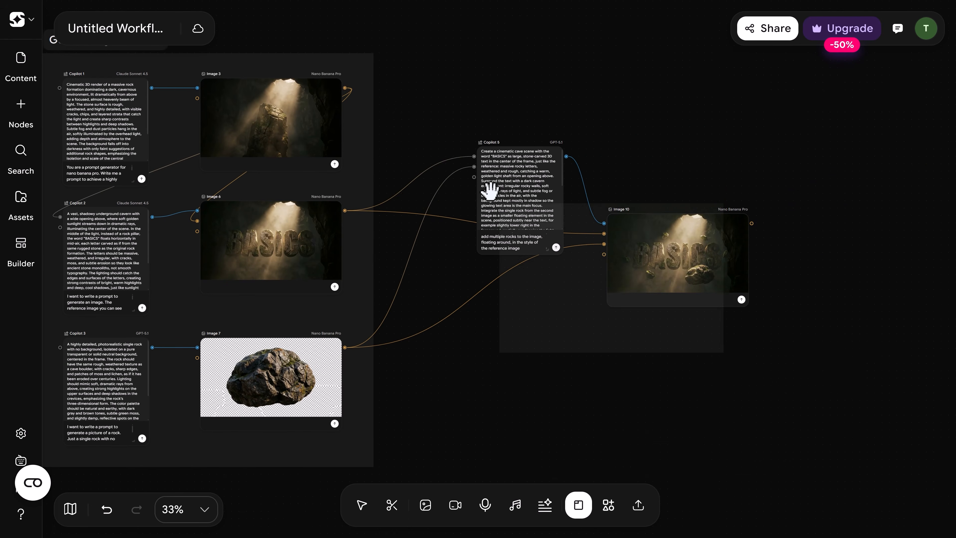
left_click(449, 113)
left_click_drag(504, 113, 622, 197)
left_click_drag(678, 275, 785, 331)
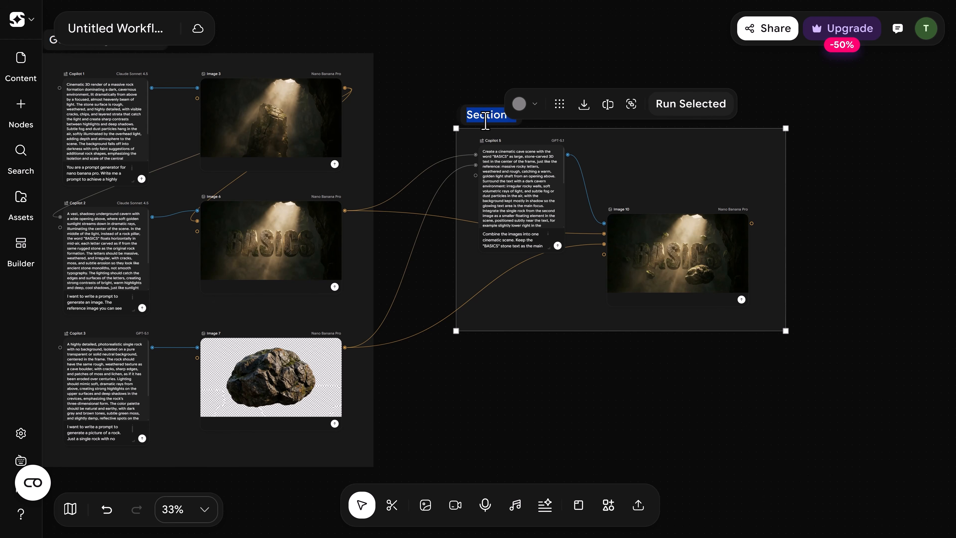
type("Merge")
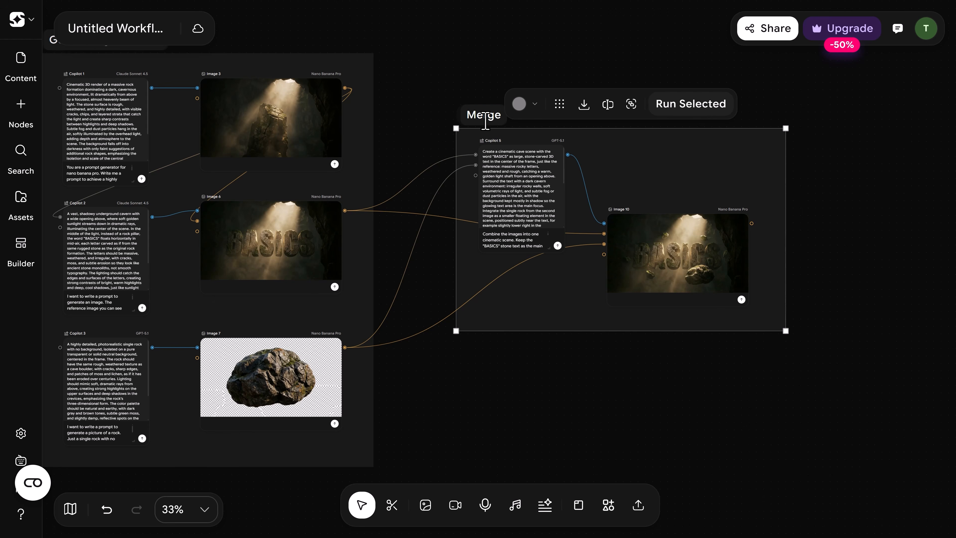
Step: Set the Merge section's colour to blue
left_click(534, 105)
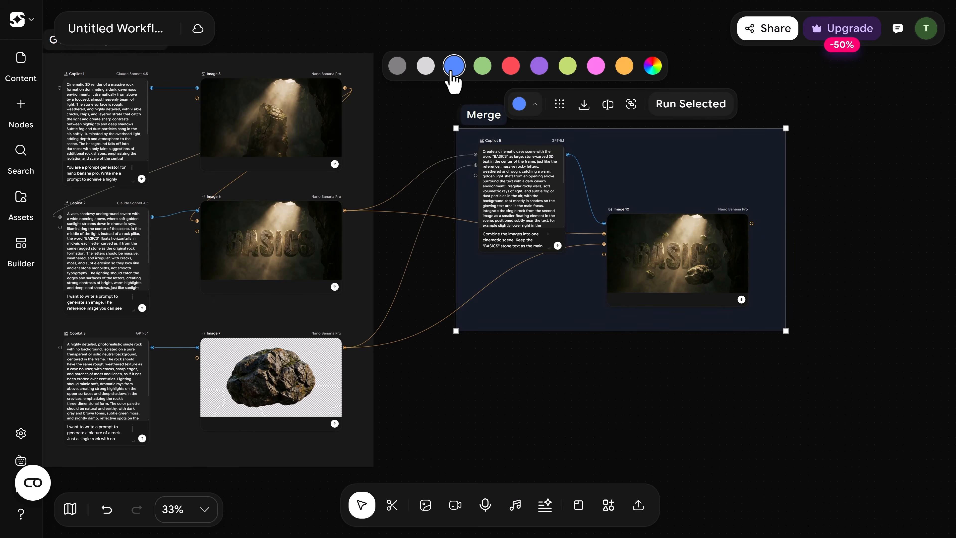
left_click(609, 378)
scroll(608, 379, "down", 2)
left_click_drag(619, 394, 650, 378)
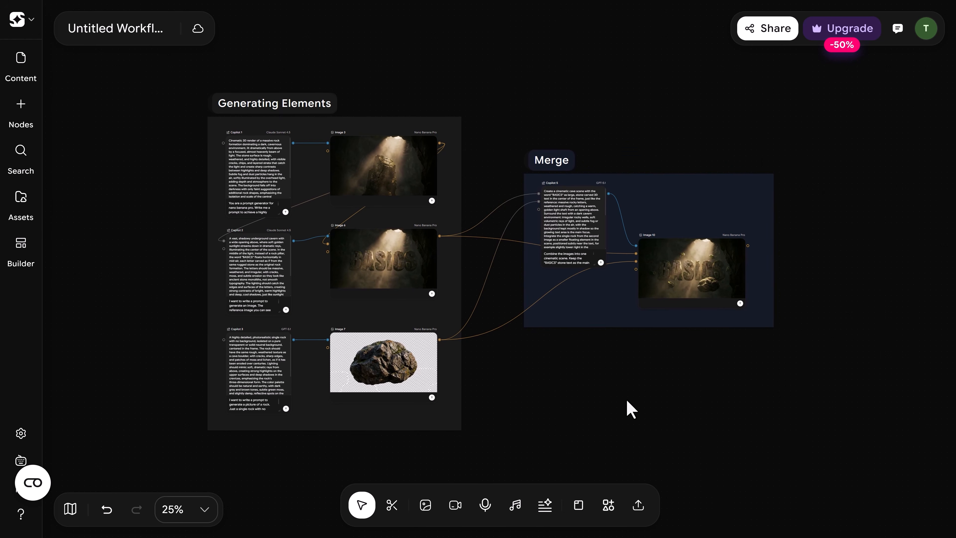
scroll(631, 408, "down", 2)
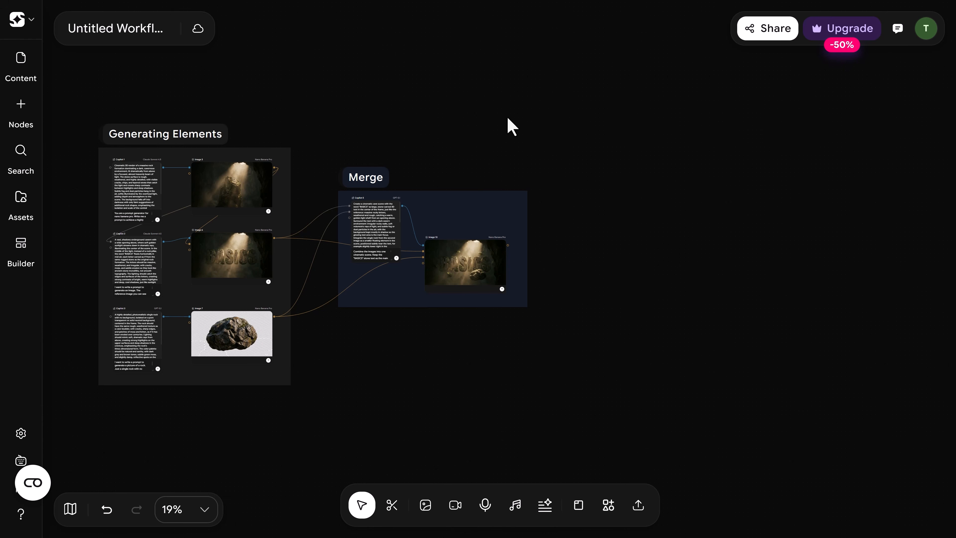
Step: Copy the plain cave rock image node from Generating Elements and paste it on the empty canvas beyond the Merge section
left_click(232, 181)
left_click(645, 148)
key("ctrl+v")
left_click_drag(686, 163, 669, 186)
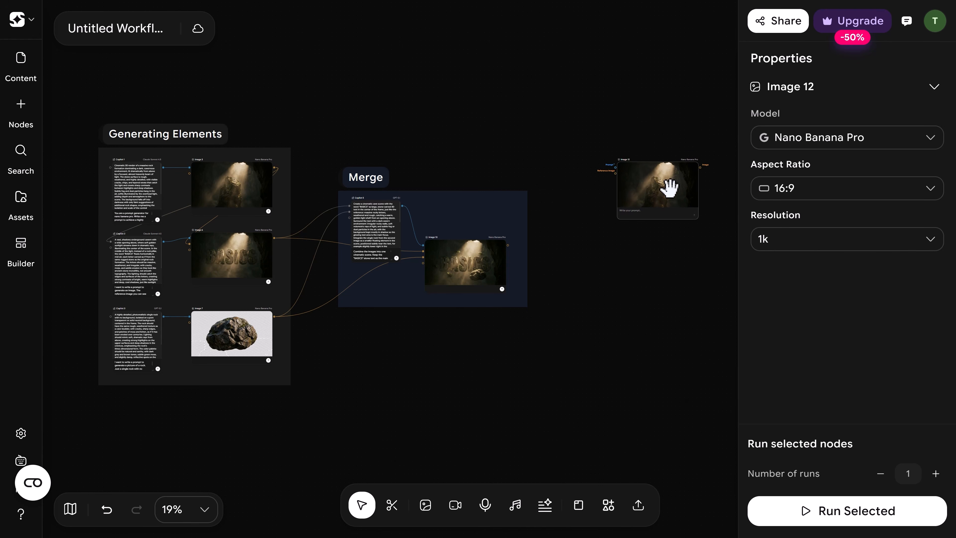
Step: Copy the BASICS image node from the Merge section and place the copy directly below the copied cave rock image
left_click(473, 261)
key("ctrl+c")
left_click(629, 273)
key("ctrl+v")
left_click_drag(667, 301, 655, 277)
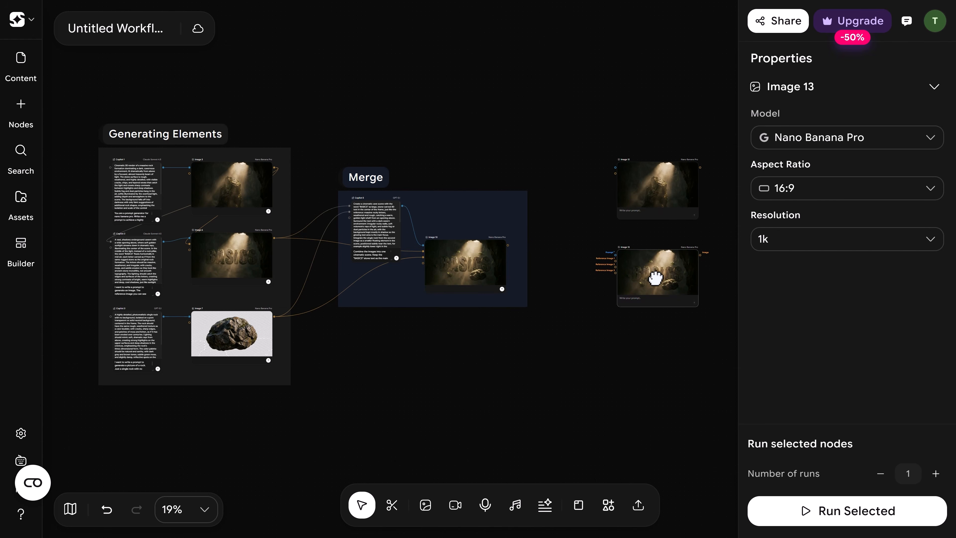
Step: Add a Video node beside the copied images, connecting the cave rock image to Start Frame and the BASICS image to Last Frame
double_click(462, 190)
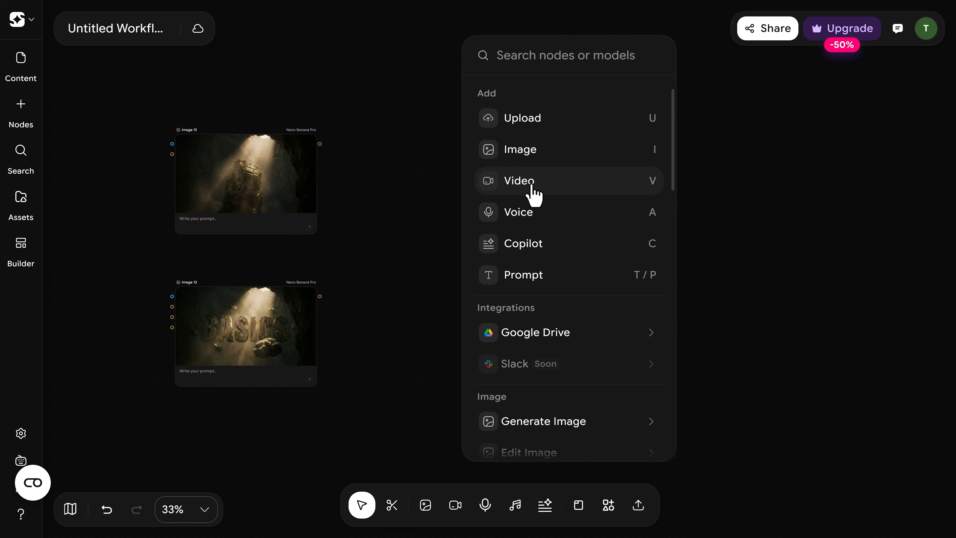
left_click(532, 185)
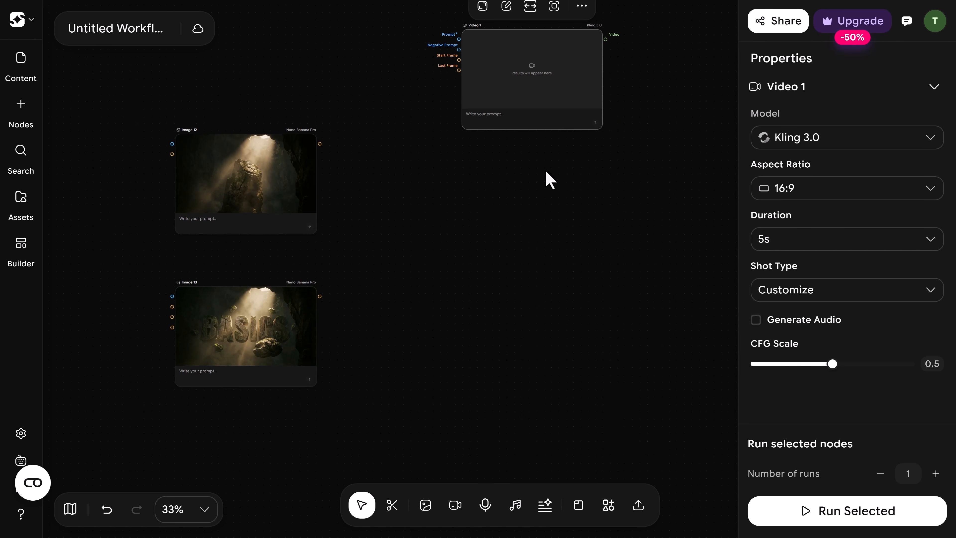
left_click_drag(545, 96, 533, 250)
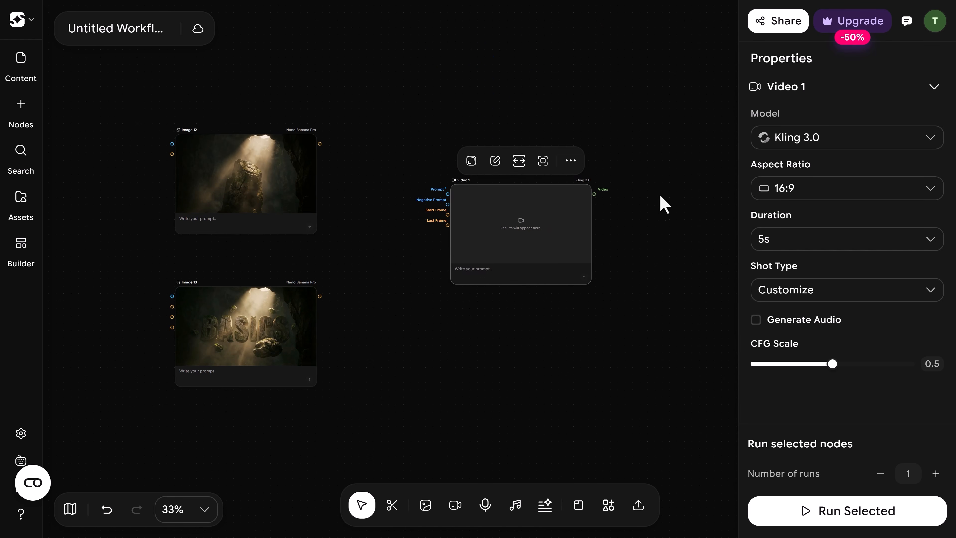
left_click(866, 148)
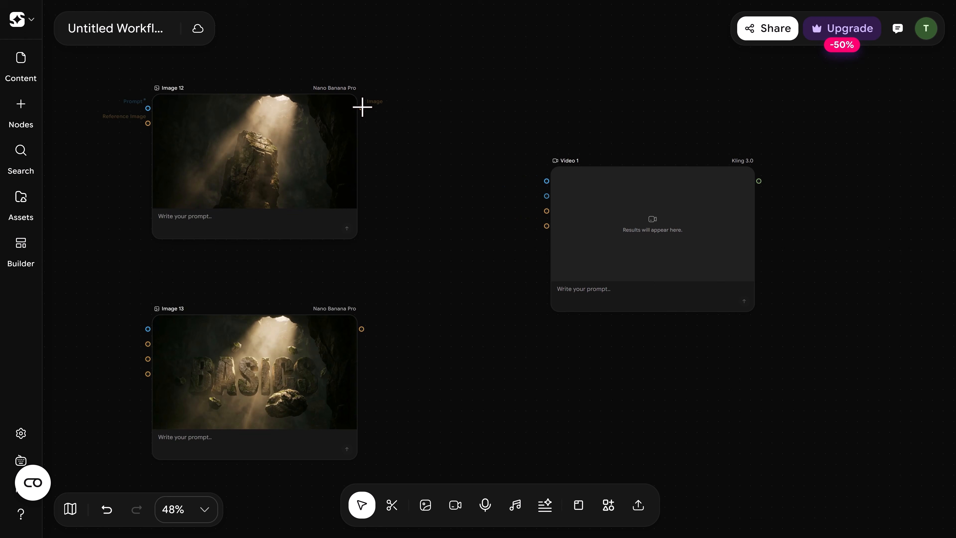
left_click_drag(361, 108, 546, 211)
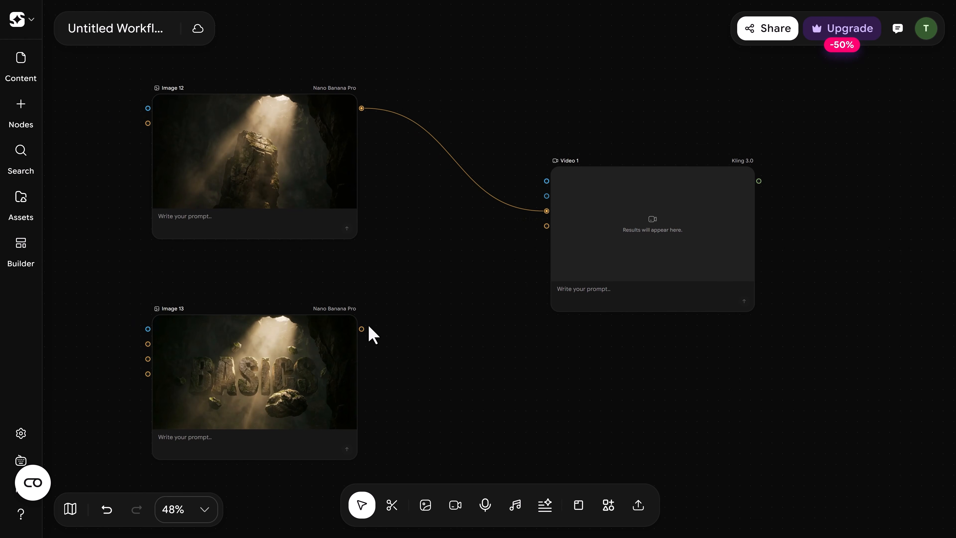
left_click_drag(362, 328, 545, 227)
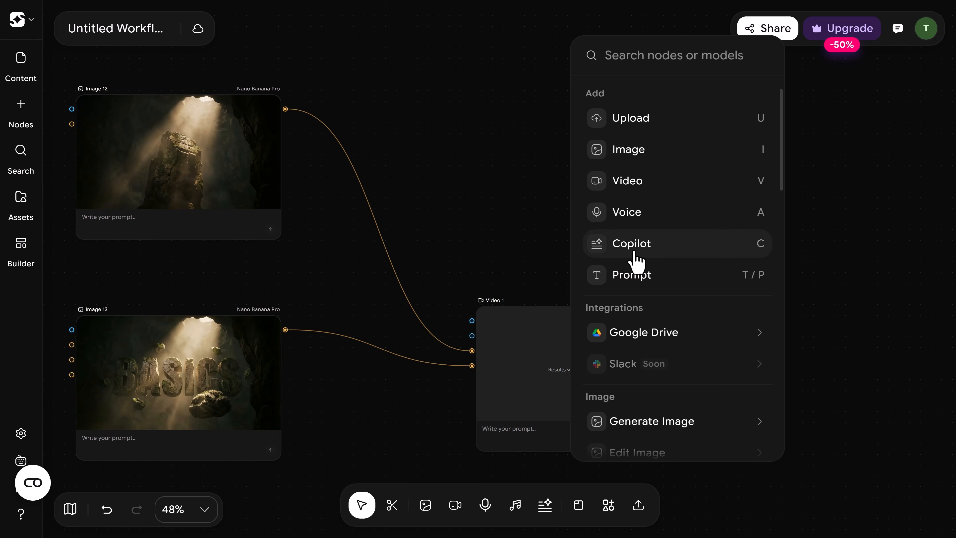
Step: Add a Copilot node above the Video node, connect both copied images to its inputs and its Prompt output to the Video node's Prompt
left_click(617, 249)
left_click_drag(658, 112, 603, 191)
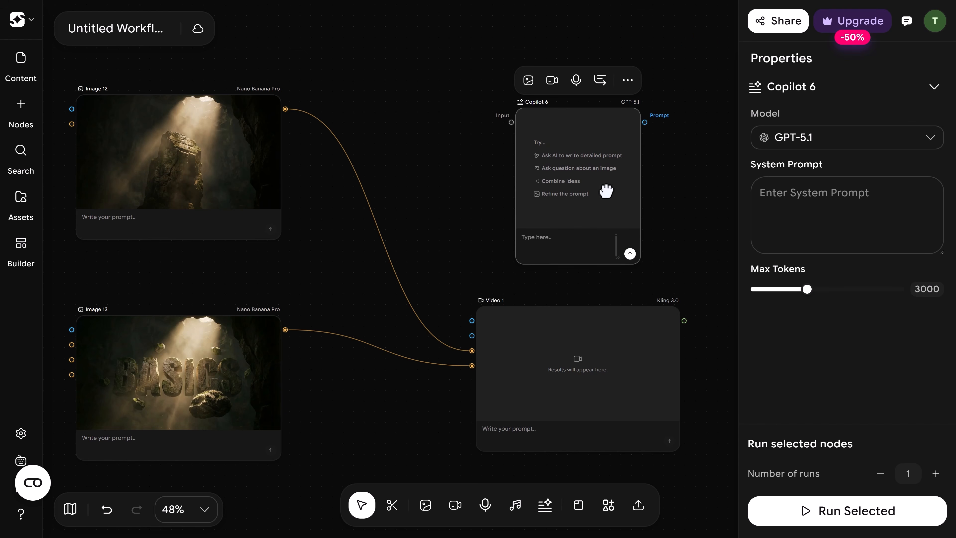
left_click_drag(286, 108, 511, 122)
left_click_drag(285, 329, 511, 139)
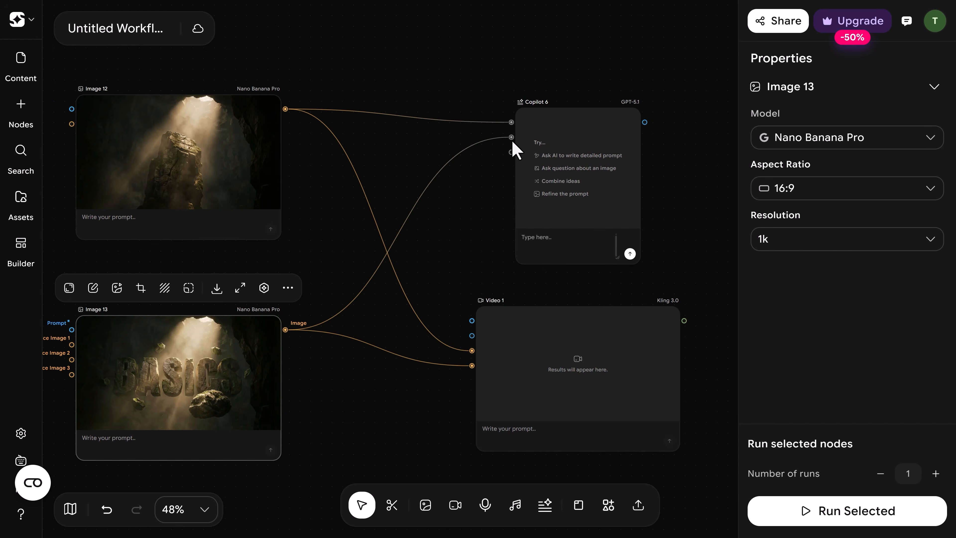
left_click_drag(645, 123, 473, 313)
Step: Run the new Copilot node with a prompt beginning "cinematic shot inside a dark cave with a large rock in the center, dramatic light beam"
left_click(524, 237)
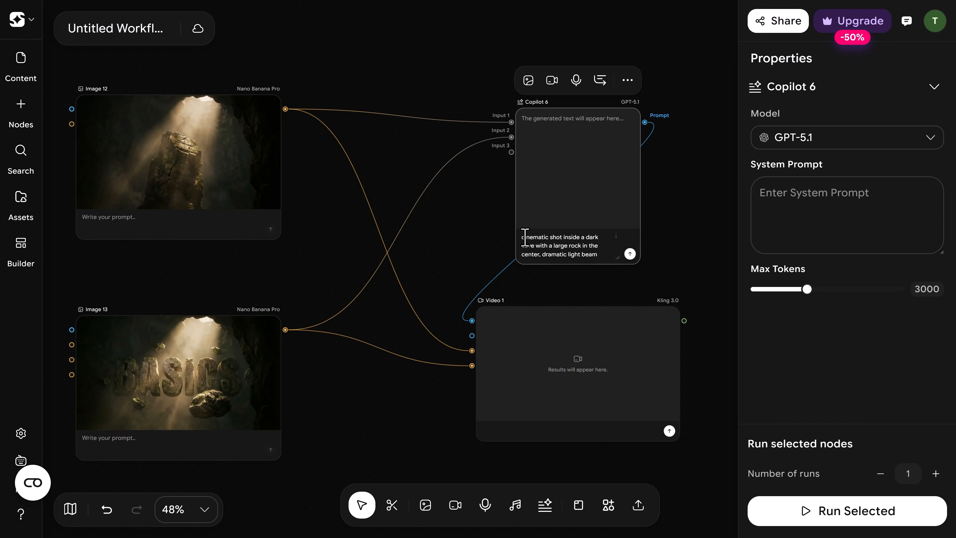
left_click(629, 254)
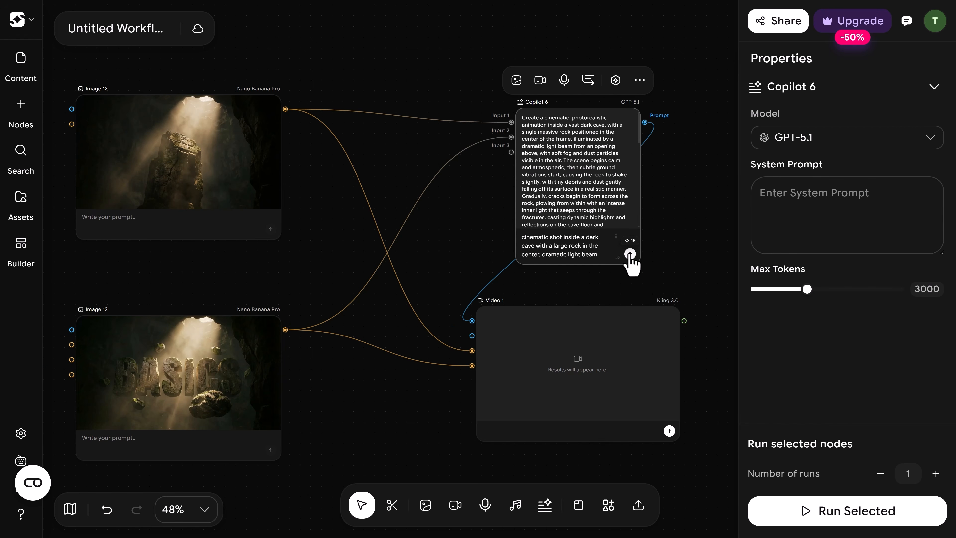
left_click(690, 266)
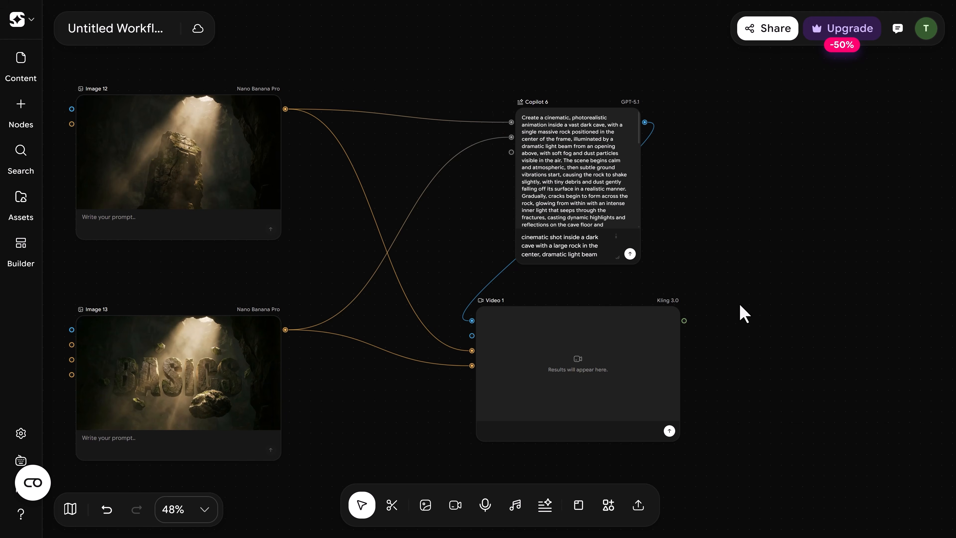
Step: Select the generated Seedance 2.0 video and add an upscale node for it
scroll(740, 305, "down", 3)
scroll(665, 267, "up", 4)
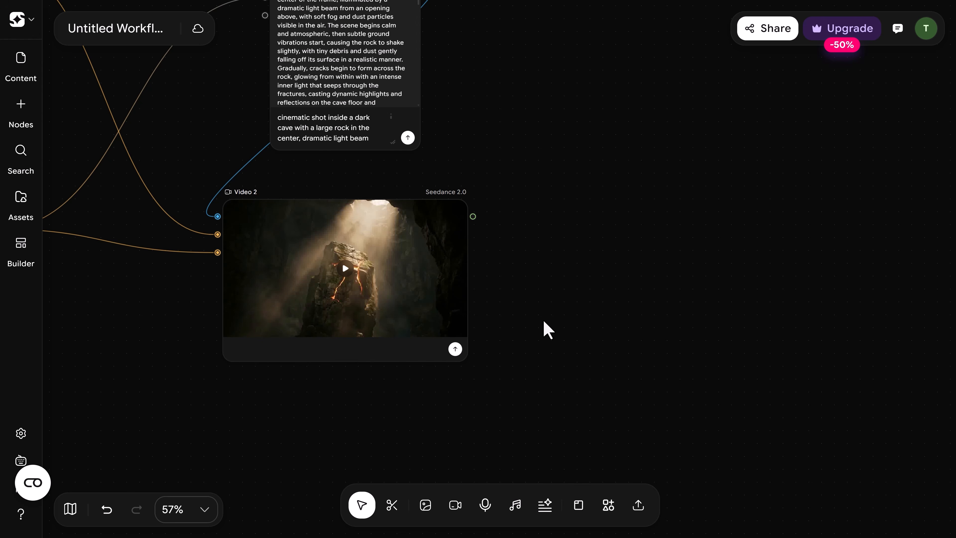
left_click(426, 280)
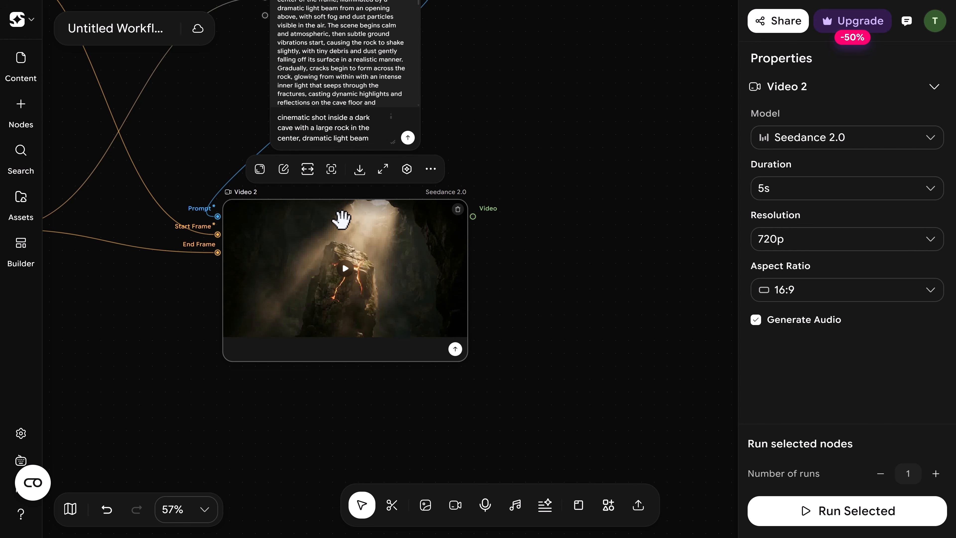
left_click(260, 169)
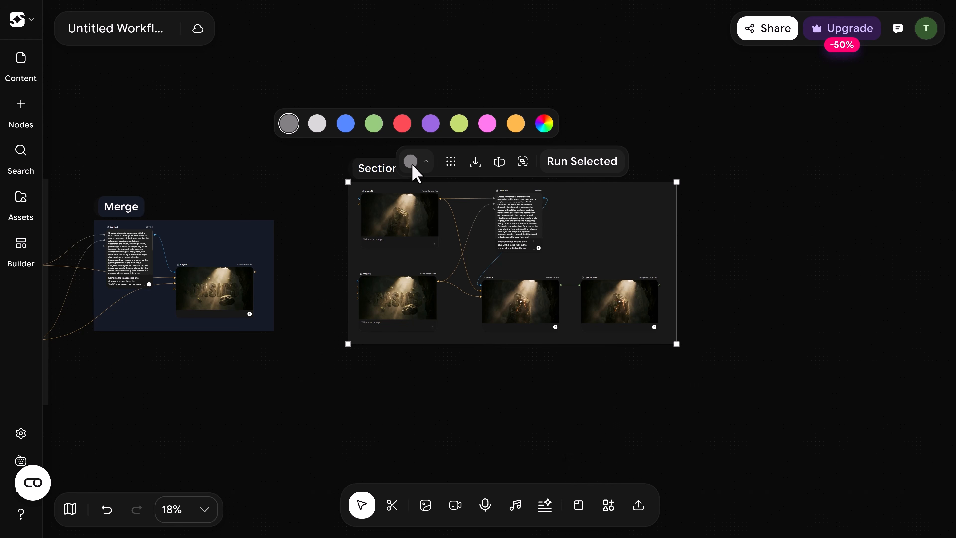
Step: Colour the new section around the video nodes green and name it "Video"
double_click(375, 171)
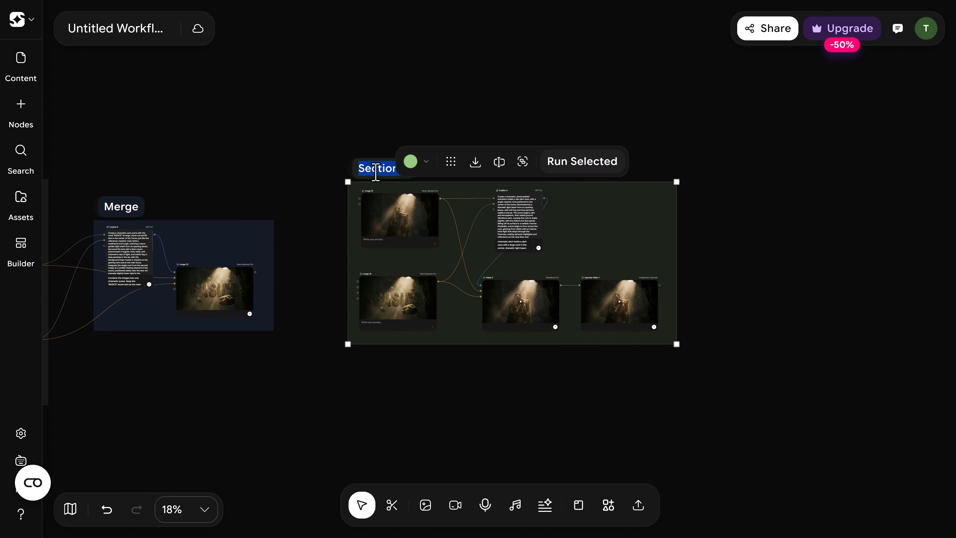
type("Video")
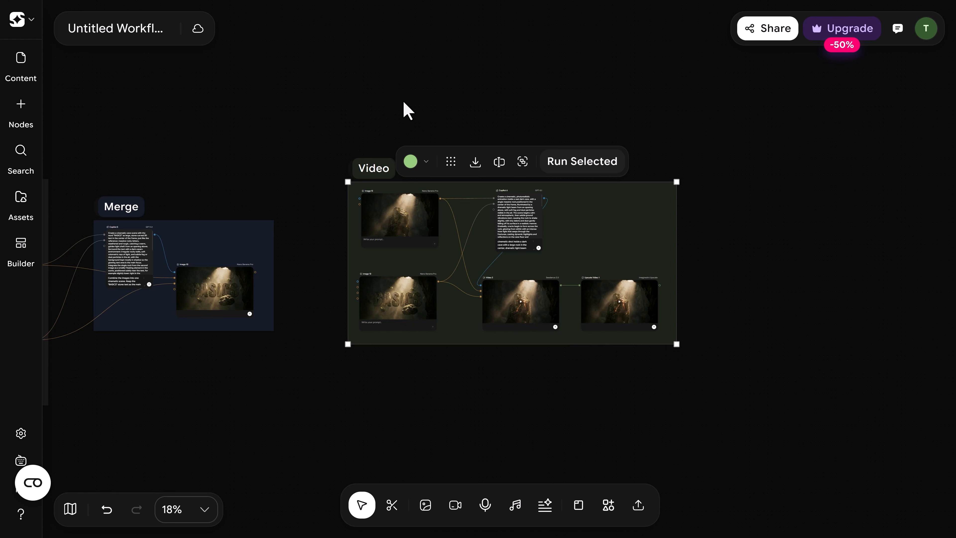
left_click(403, 102)
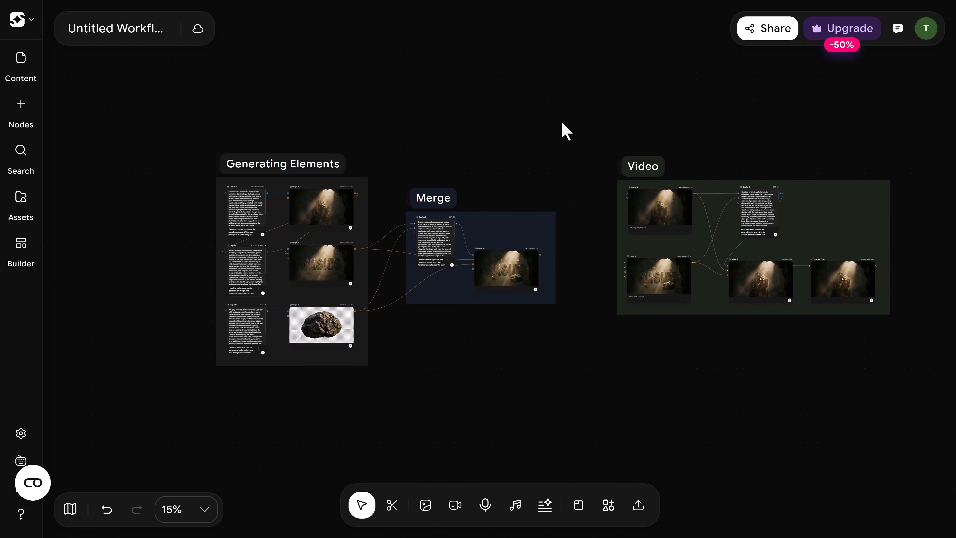
scroll(564, 139, "up", 3)
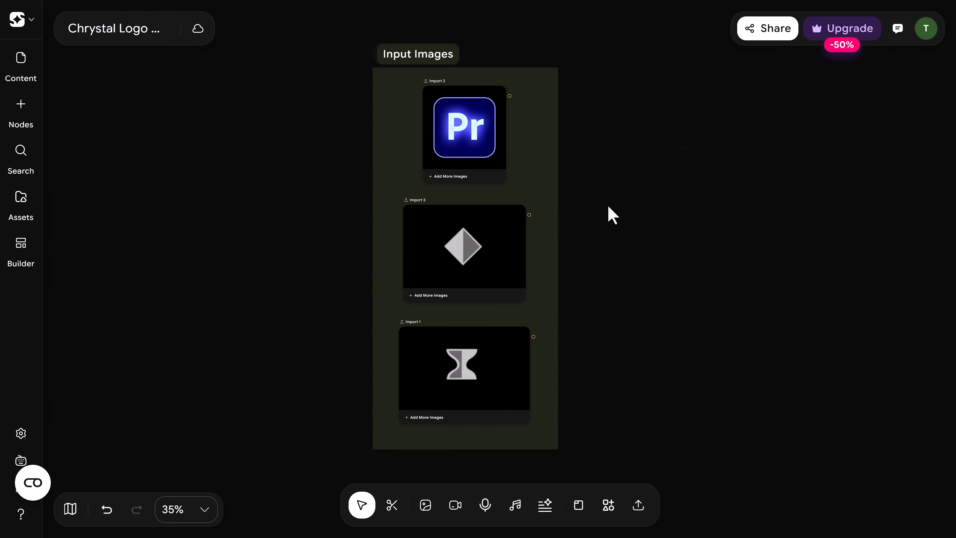
Step: In the Chrystal Logo workflow, place a Nano Banana Pro Image node beside Input Images and connect all three imports as its reference images
left_click_drag(627, 210, 600, 200)
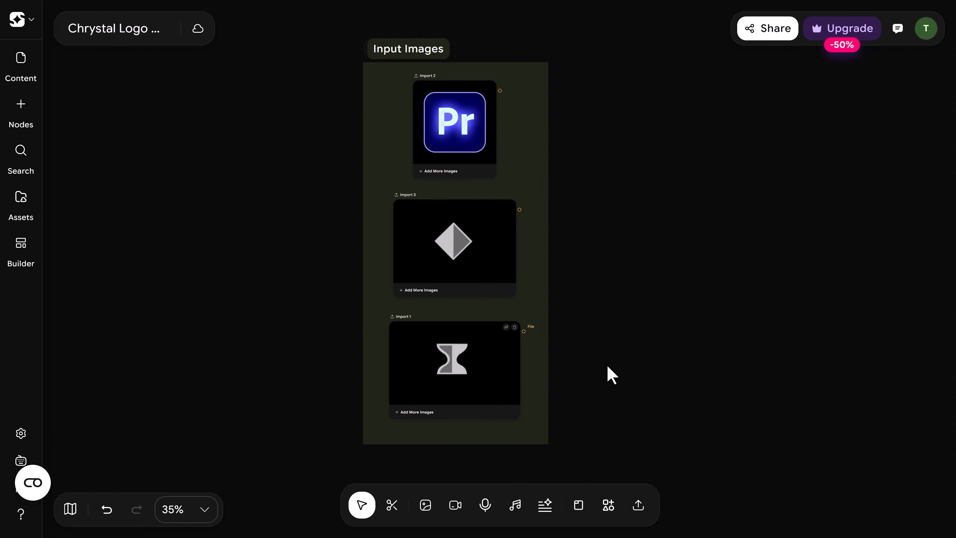
left_click_drag(681, 279, 480, 292)
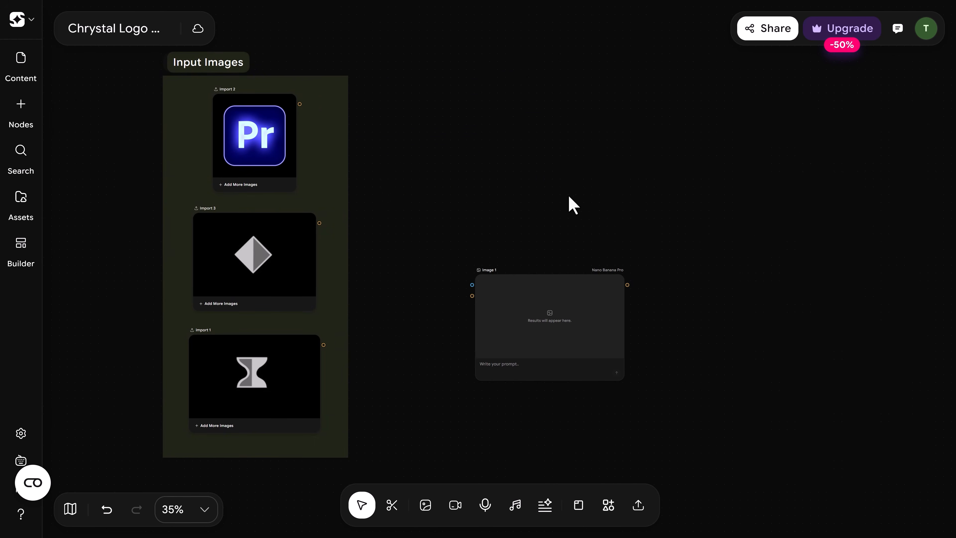
left_click_drag(300, 103, 466, 296)
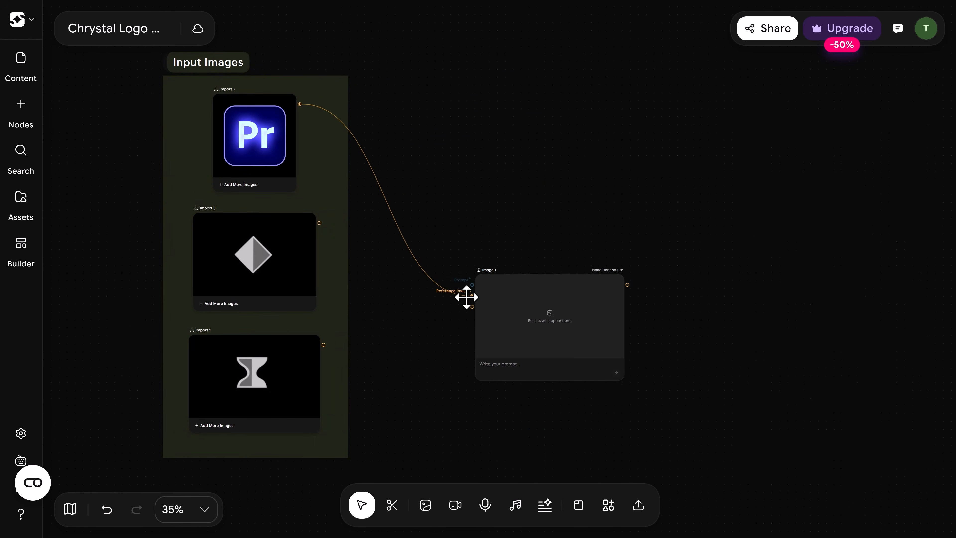
left_click_drag(319, 223, 443, 316)
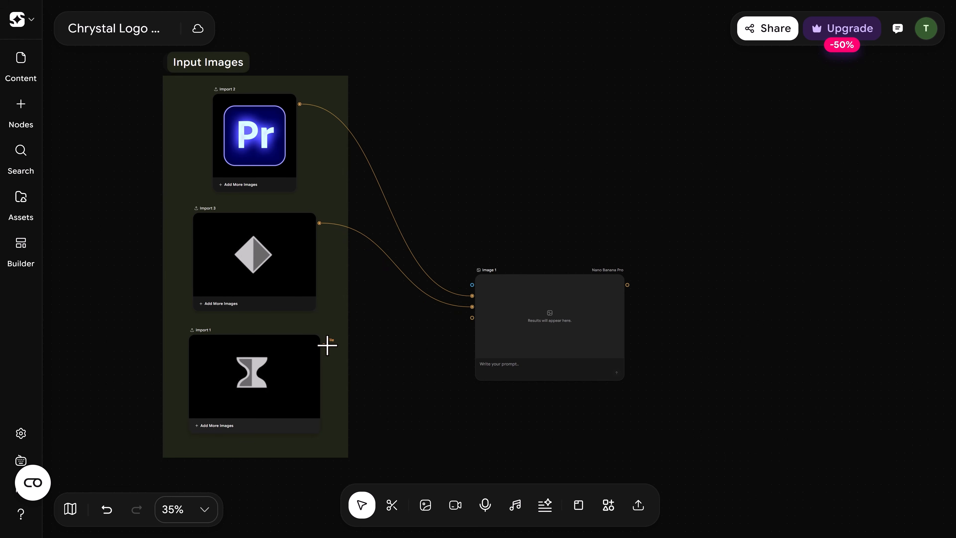
left_click_drag(324, 345, 472, 317)
Step: Add a Copilot node above the Nano Banana Pro image node and connect all three imported images as its inputs
double_click(509, 152)
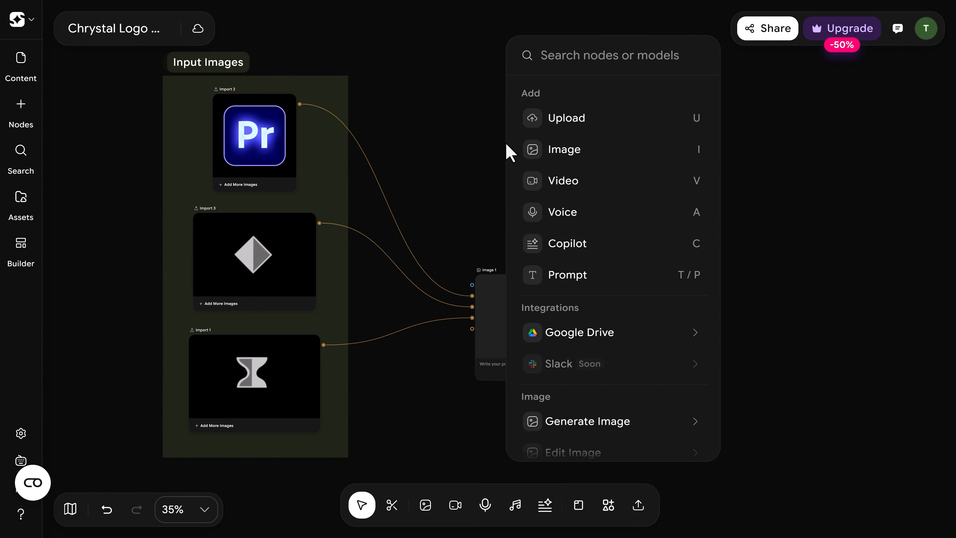
left_click(562, 248)
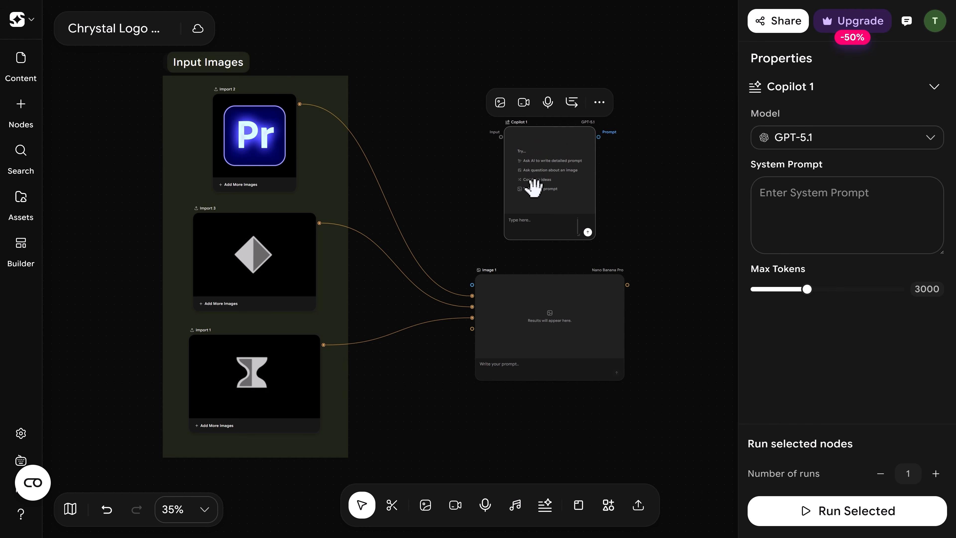
left_click_drag(300, 104, 500, 137)
left_click_drag(319, 223, 500, 148)
left_click_drag(324, 345, 500, 158)
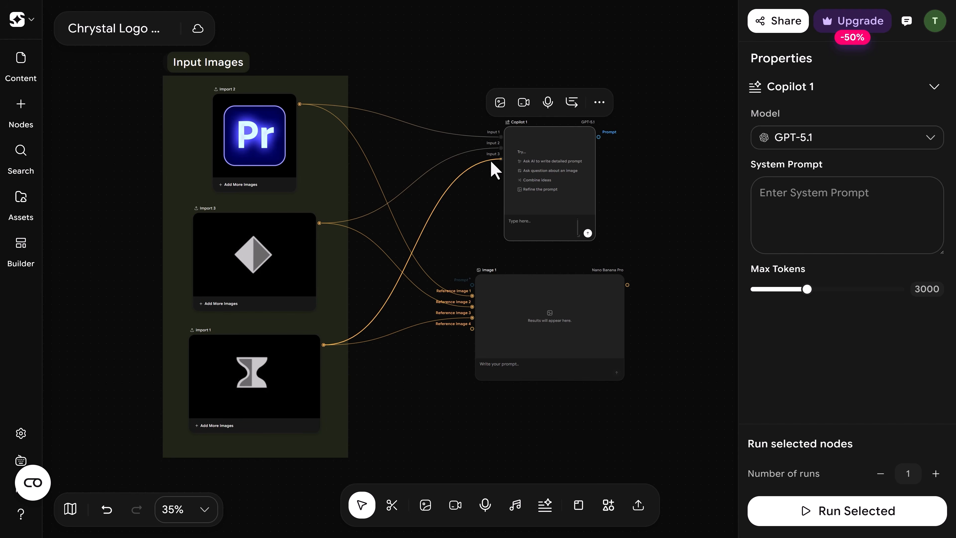
Step: Run the Copilot node with a prompt beginning "You are an AI prompting expert. Write me a prompt that I can use in nano banana pro"
left_click(577, 504)
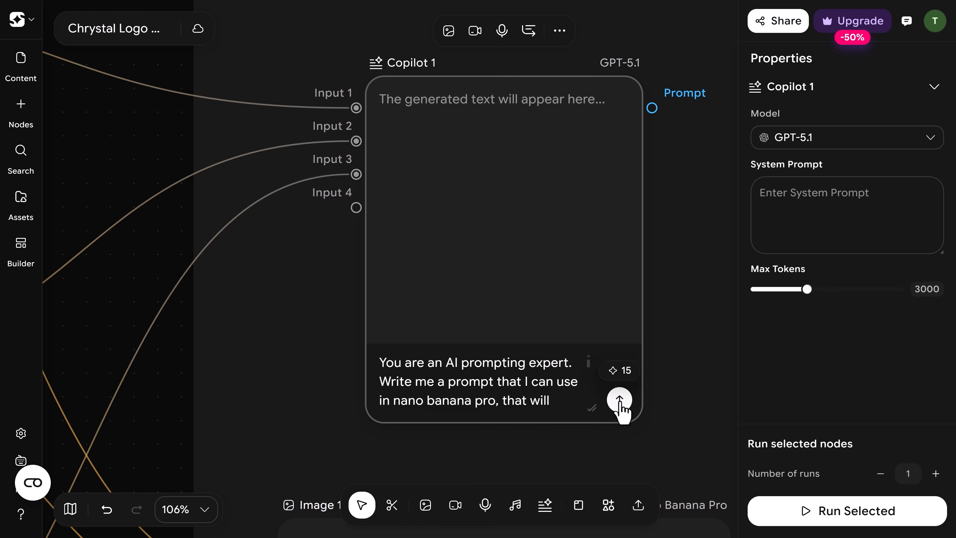
left_click(619, 400)
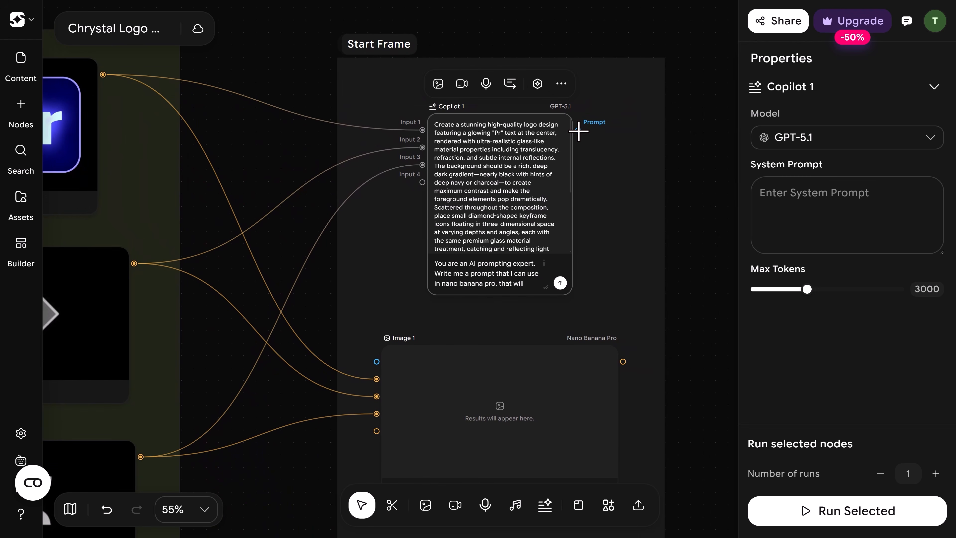
Step: Connect the Copilot's prompt output to the Nano Banana Pro node in the Start Frame section and generate its image
left_click_drag(474, 291, 377, 361)
scroll(619, 316, "down", 4)
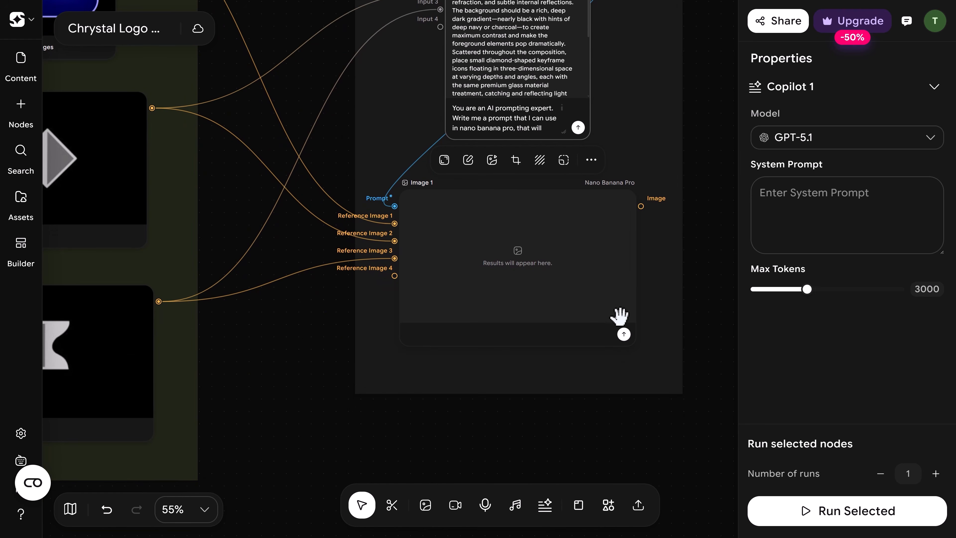
left_click(624, 334)
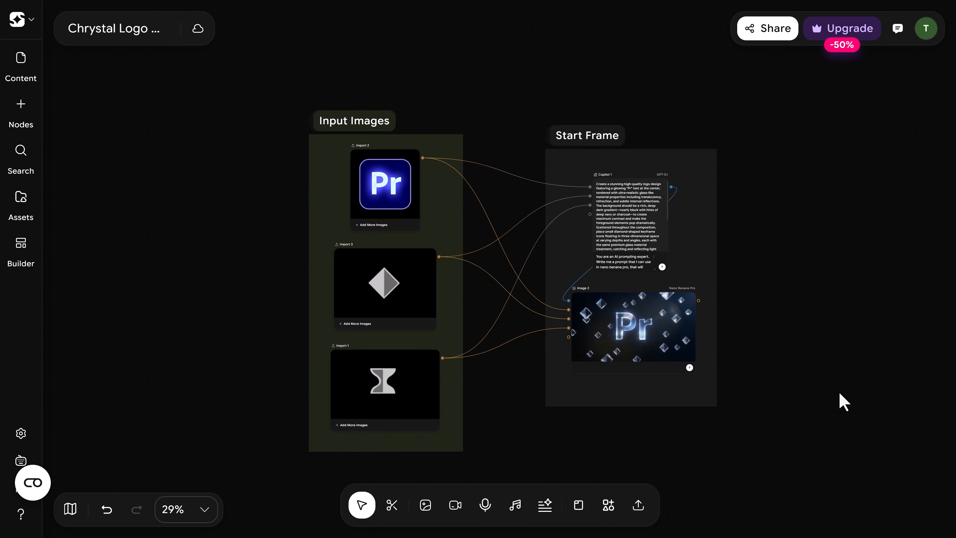
scroll(660, 318, "up", 5)
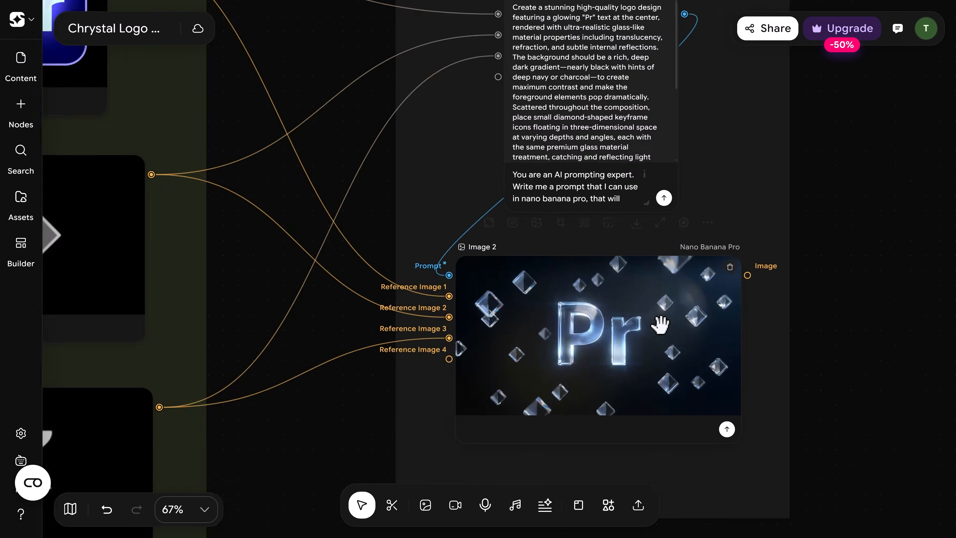
left_click_drag(660, 310, 629, 284)
left_click(629, 286)
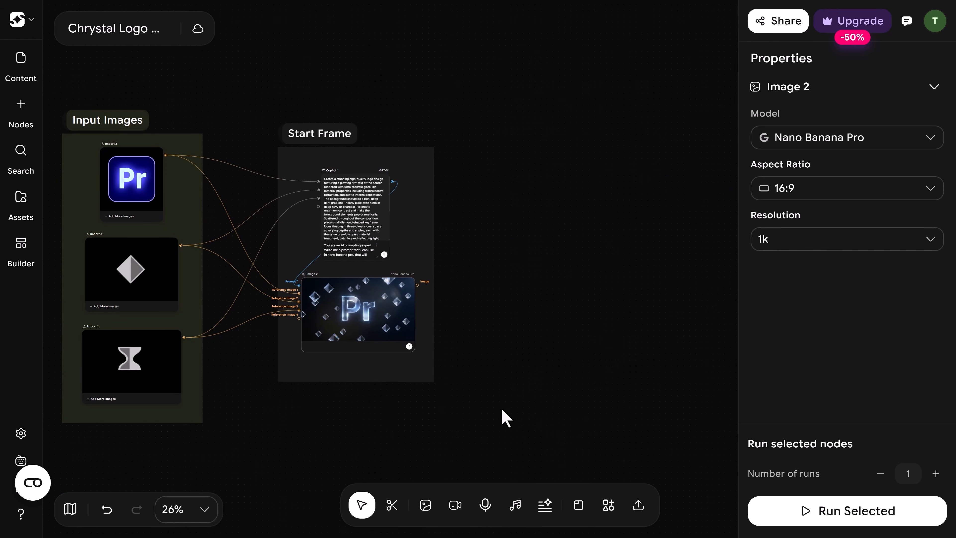
Step: Duplicate the Start Frame section beside the original and rename the copy "End Frame"
left_click_drag(501, 408, 505, 158)
key("ctrl+v")
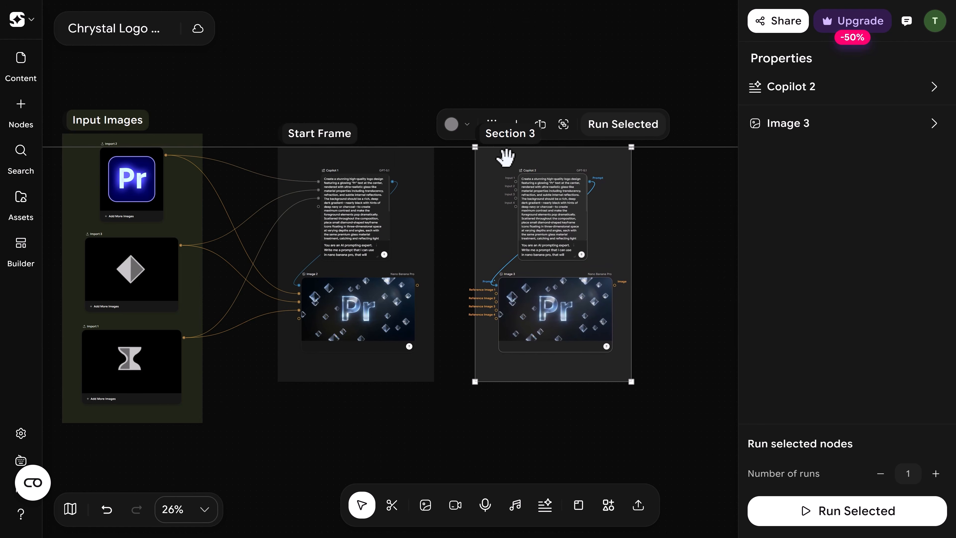
double_click(510, 133)
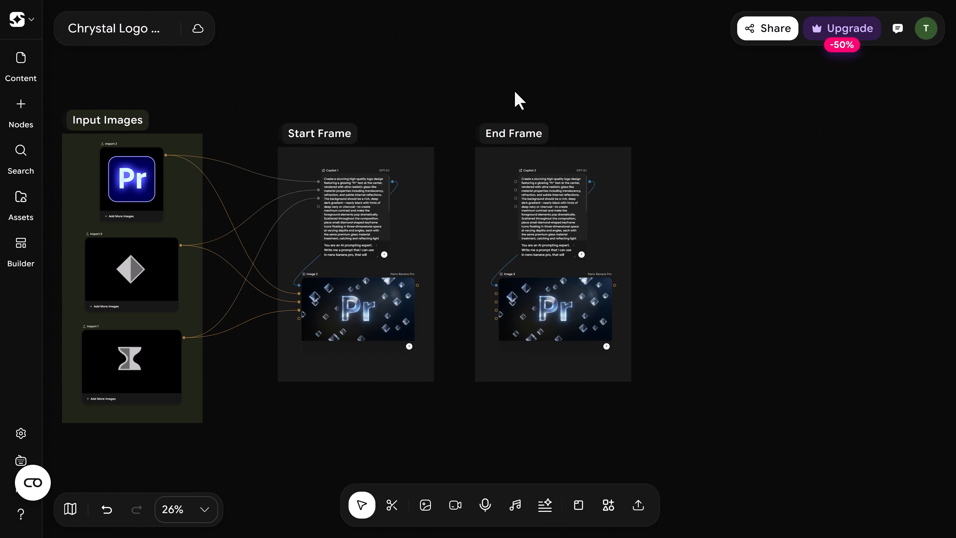
Step: Clear the copied generated text and the copied image from the Copilot and image nodes in the End Frame section
left_click(561, 194)
scroll(561, 195, "up", 5)
scroll(603, 162, "down", 5)
left_click(651, 284)
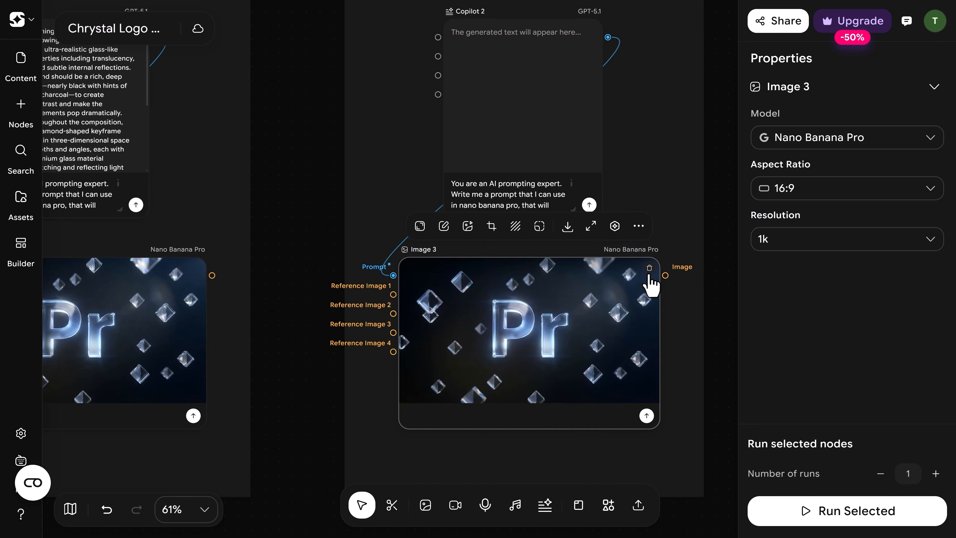
left_click(649, 268)
Step: Connect the Start Frame image to Reference Image 1 of the End Frame image node and to the End Frame Copilot's first input
scroll(452, 219, "left", 5)
left_click_drag(369, 245, 546, 261)
scroll(367, 259, "up", 3)
scroll(367, 259, "right", 3)
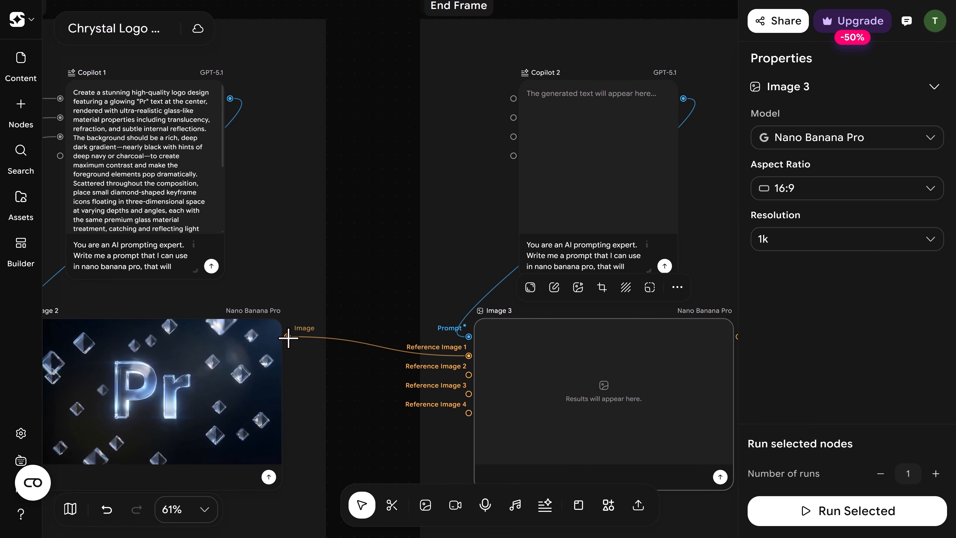
left_click_drag(288, 336, 435, 239)
left_click_drag(506, 102, 506, 102)
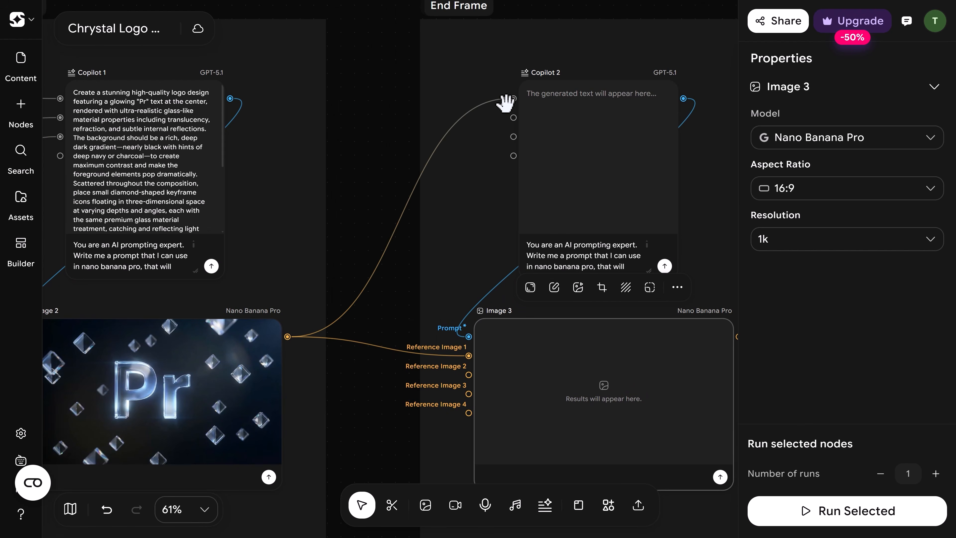
Step: Replace the End Frame Copilot's prompt with one beginning "you a a professional AI prompt writer. You see the reference image?" and run it
scroll(474, 299, "up", 5)
double_click(495, 293)
key("ctrl+a")
key("BackSpace")
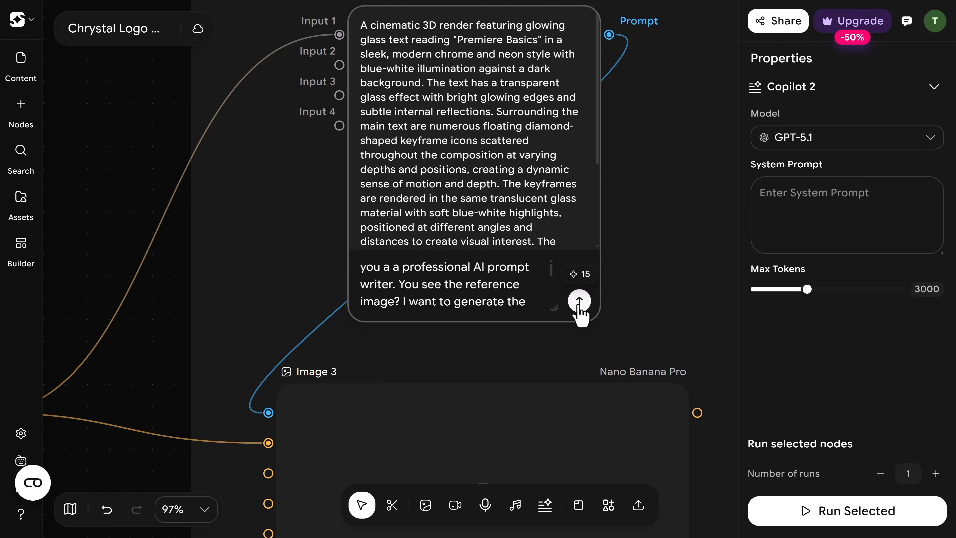
scroll(682, 260, "down", 8)
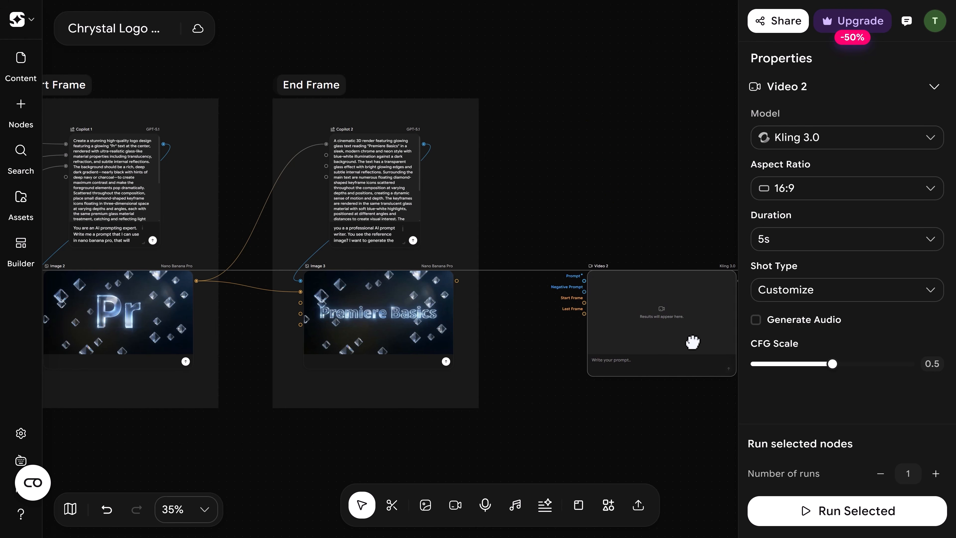
Step: Add a Copilot node above the Kling 3.0 video node and connect its output to the video's prompt input
left_click_drag(697, 198, 555, 192)
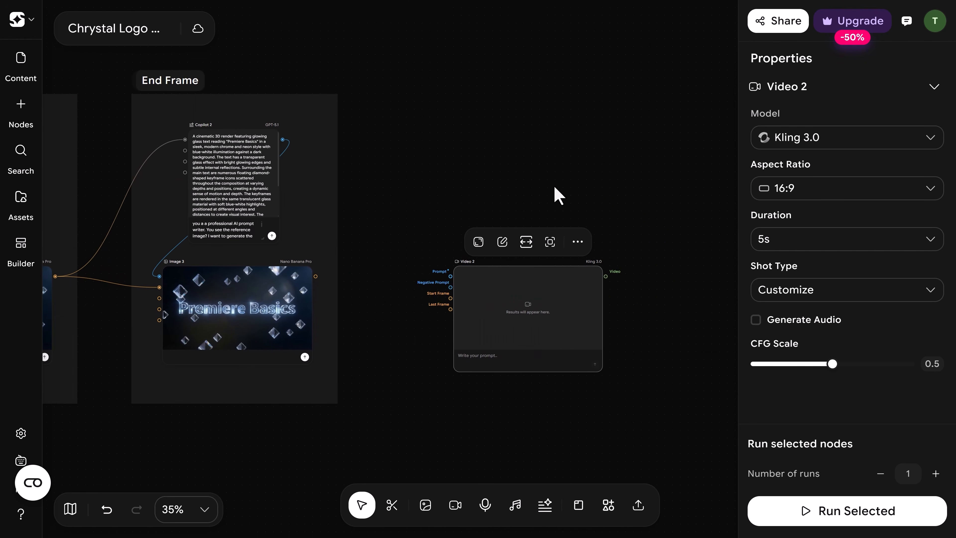
left_click(559, 194)
right_click(554, 187)
left_click(602, 241)
left_click_drag(587, 116, 530, 171)
left_click_drag(578, 126, 450, 276)
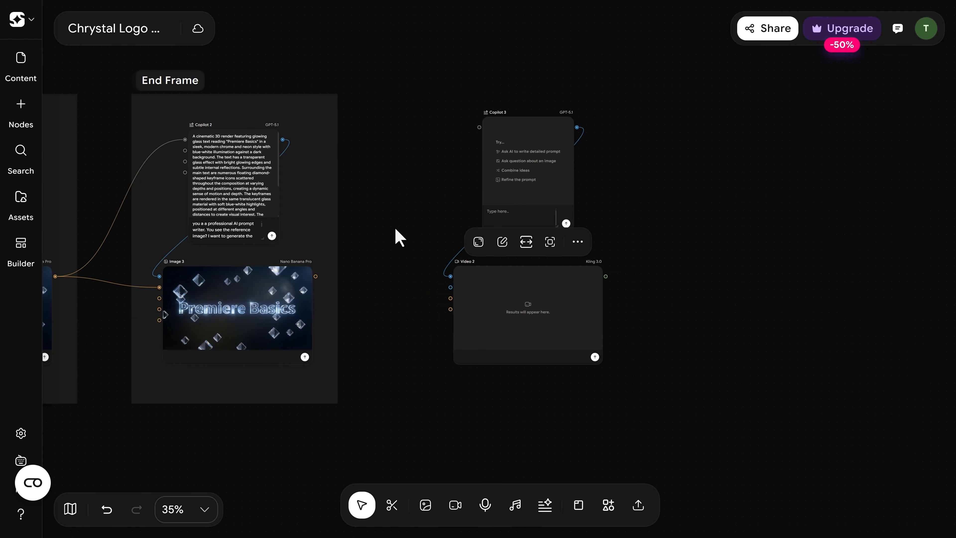
Step: Connect the Premiere Basics image as the video's start frame and the Pr image as its last frame, and move both new nodes below End Frame
left_click_drag(397, 235, 572, 201)
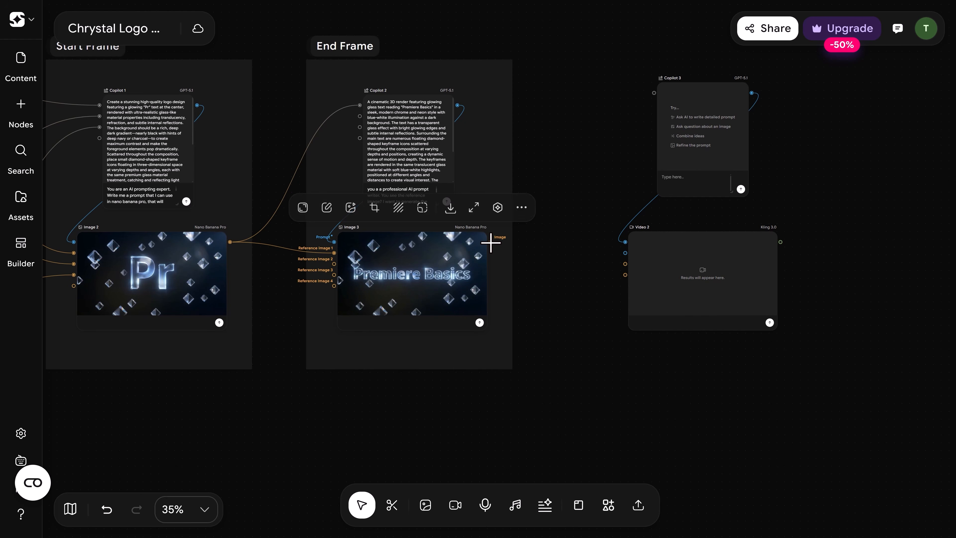
left_click_drag(490, 242, 623, 265)
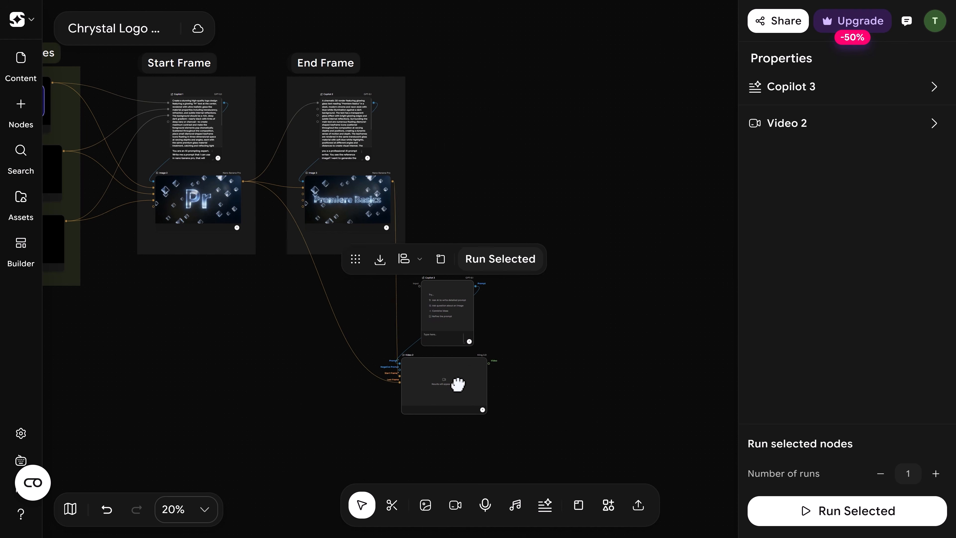
left_click_drag(457, 384, 433, 414)
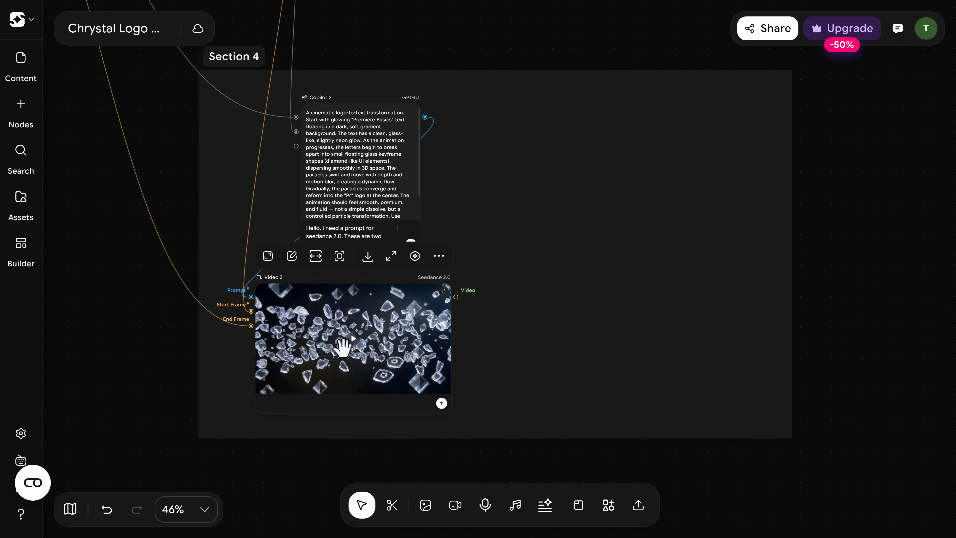
Step: Add an ImagineArt Upscale node for the generated Seedance 2.0 video and run it
left_click(329, 309)
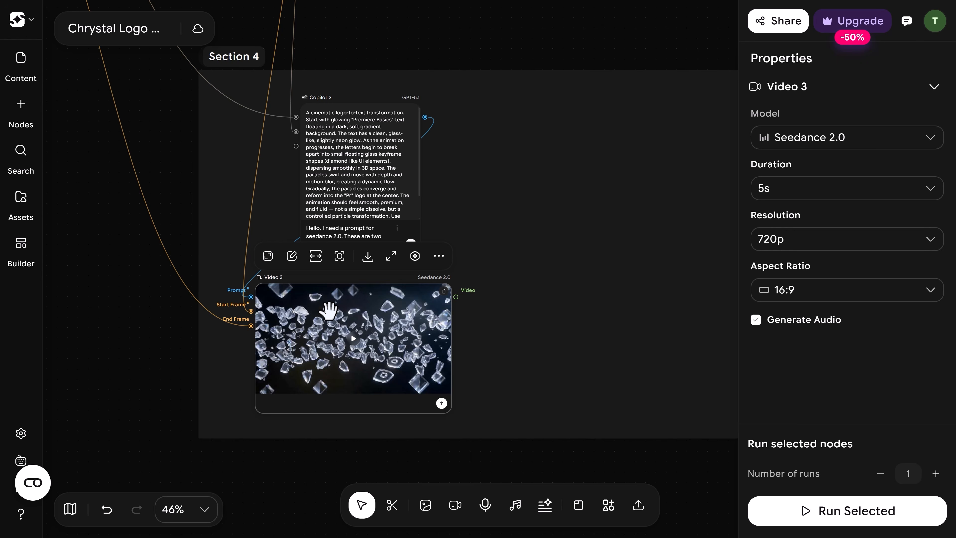
left_click(268, 256)
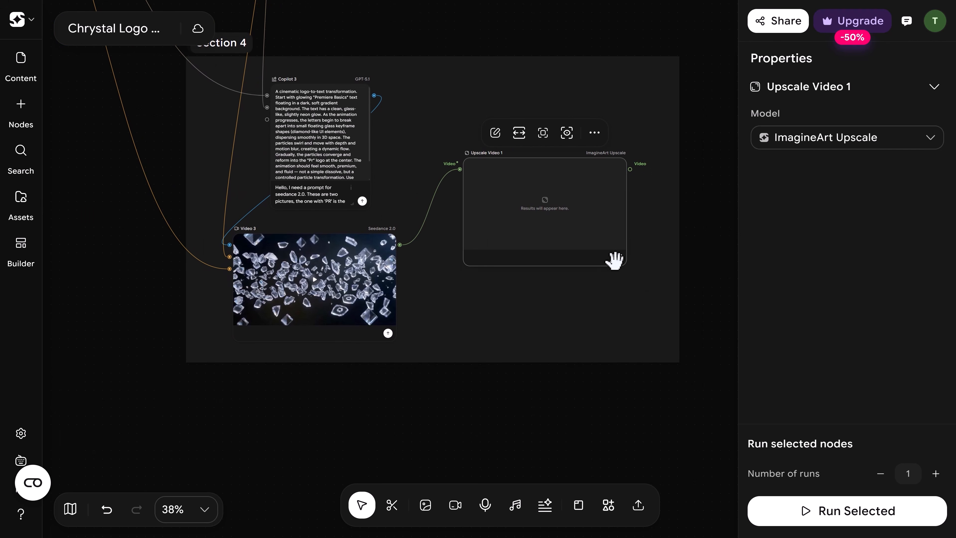
left_click(702, 299)
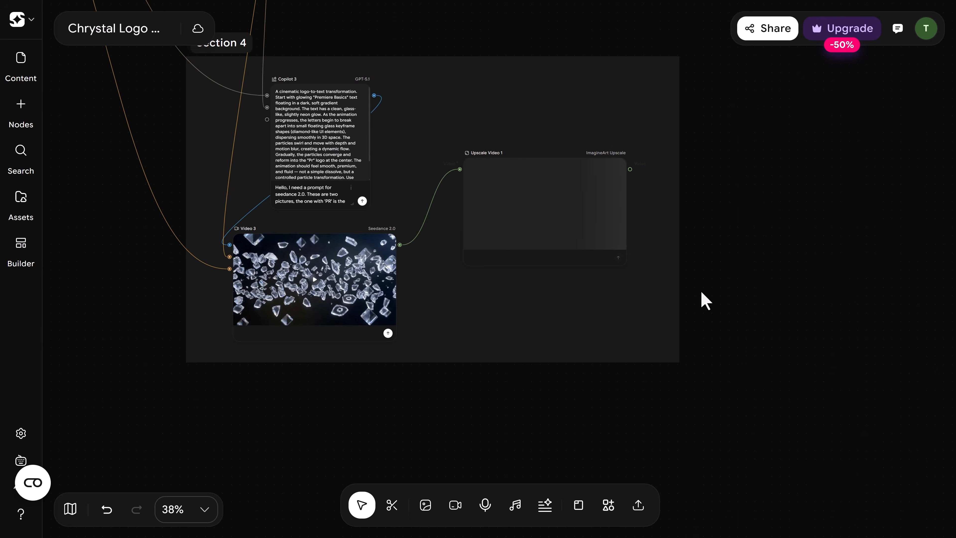